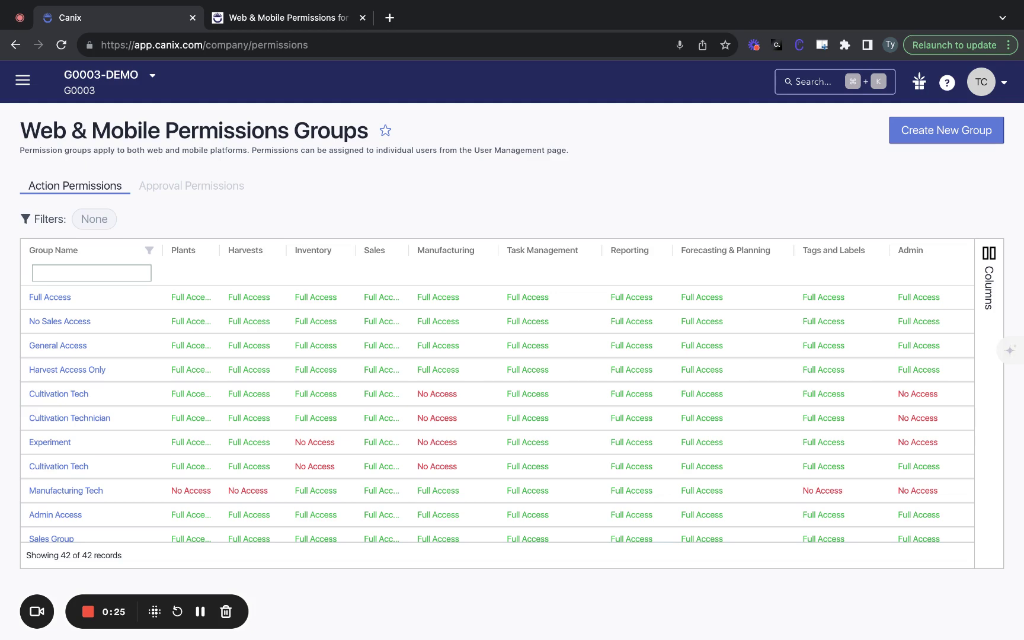
Step: Look over the groups' approval permissions and return to their action permissions
{"action": "left_click", "coordinate": [237, 185]}
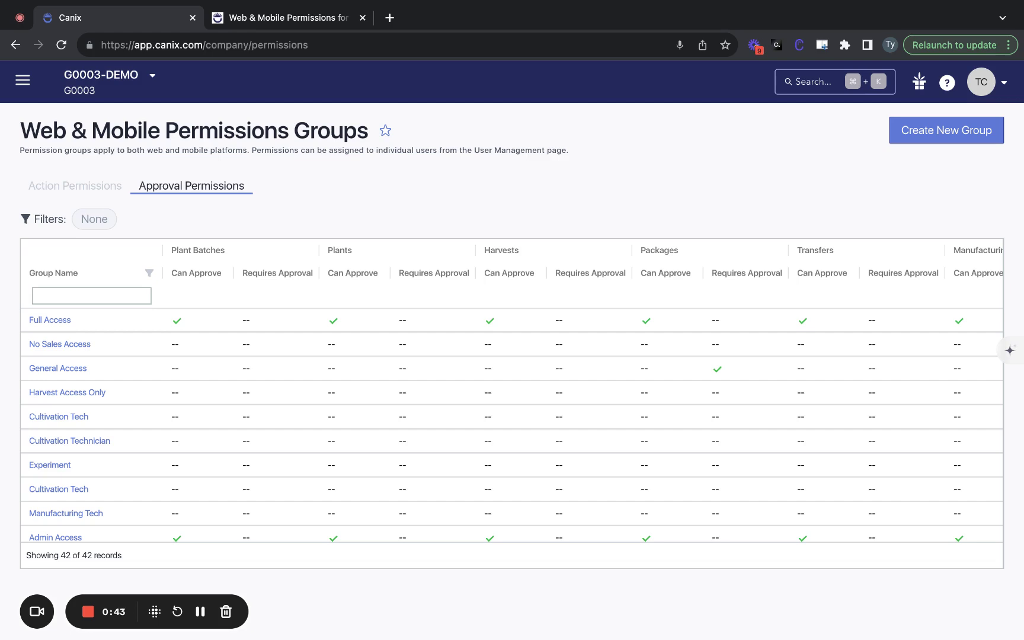
{"action": "left_click", "coordinate": [95, 188]}
Step: Open the User Management page from the Admin section and collapse the sidebar
{"action": "left_click", "coordinate": [22, 82]}
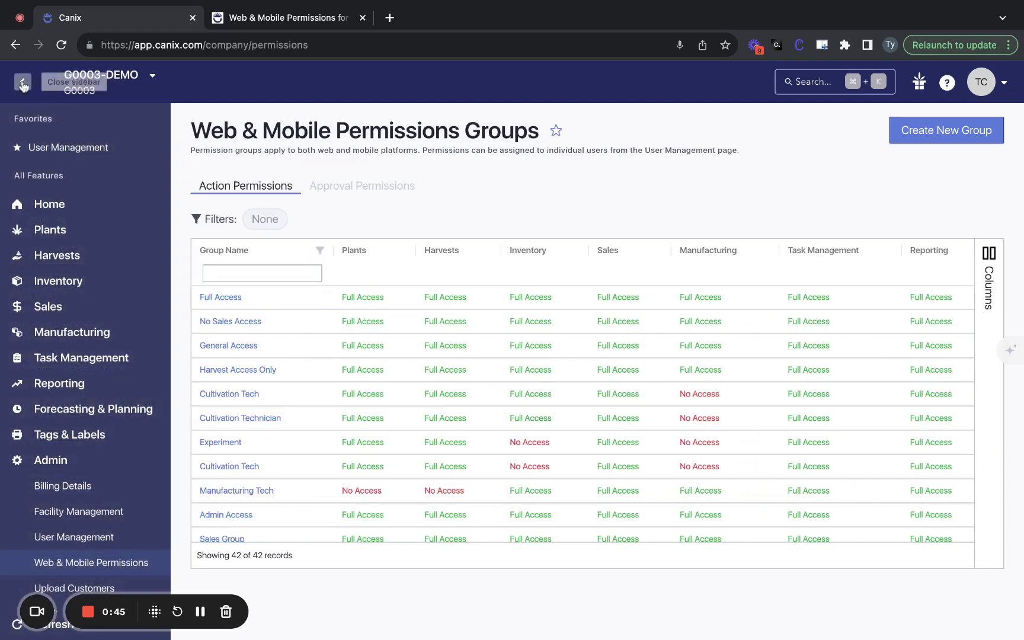
{"action": "scroll", "coordinate": [107, 436], "scroll_direction": "down", "scroll_amount": 4}
{"action": "left_click", "coordinate": [75, 386]}
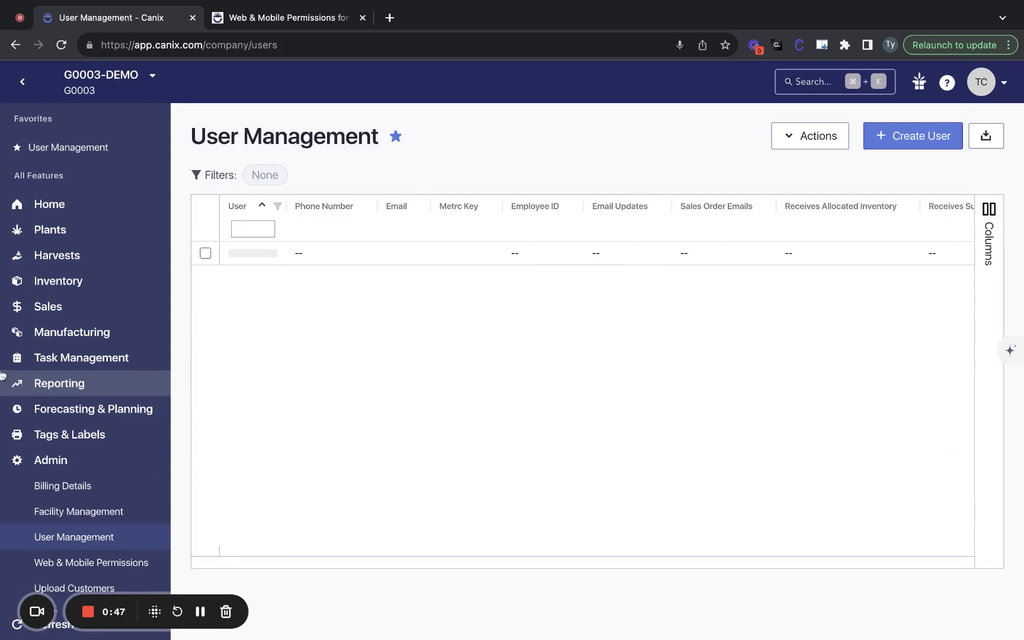
{"action": "left_click", "coordinate": [22, 82]}
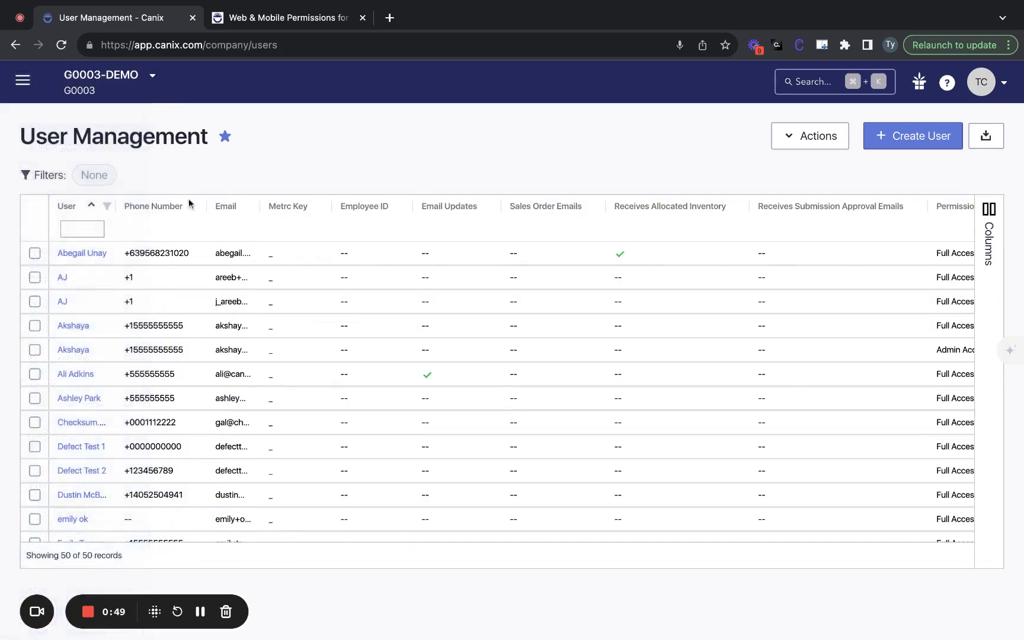
Step: Start a new user, view the options for its Web & Mobile Permissions Group, and close the form without creating the user
{"action": "left_click", "coordinate": [882, 138]}
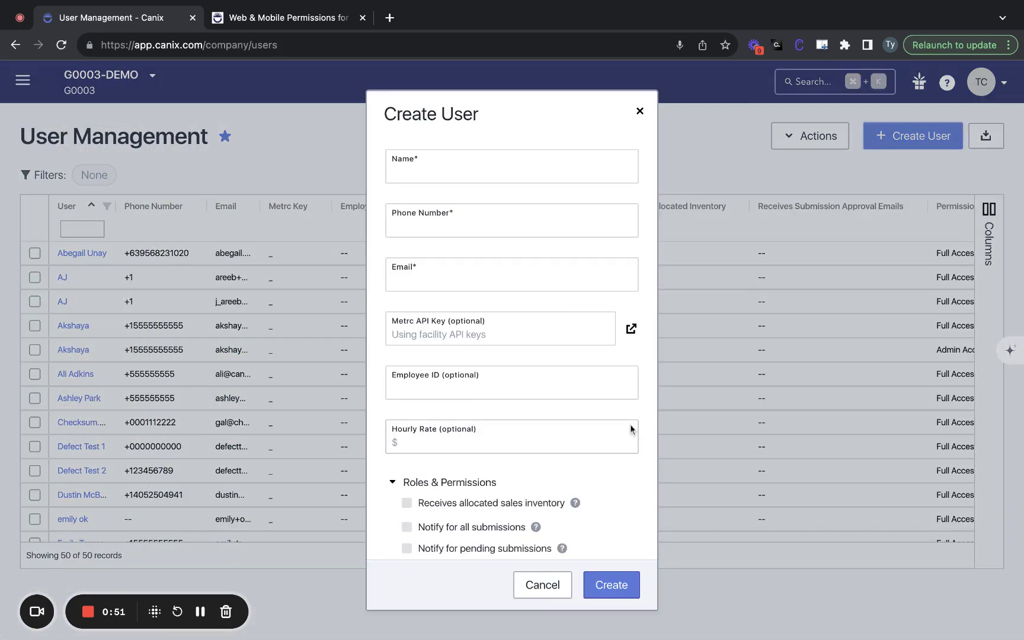
{"action": "scroll", "coordinate": [631, 428], "scroll_direction": "down", "scroll_amount": 5}
{"action": "left_click", "coordinate": [549, 513]}
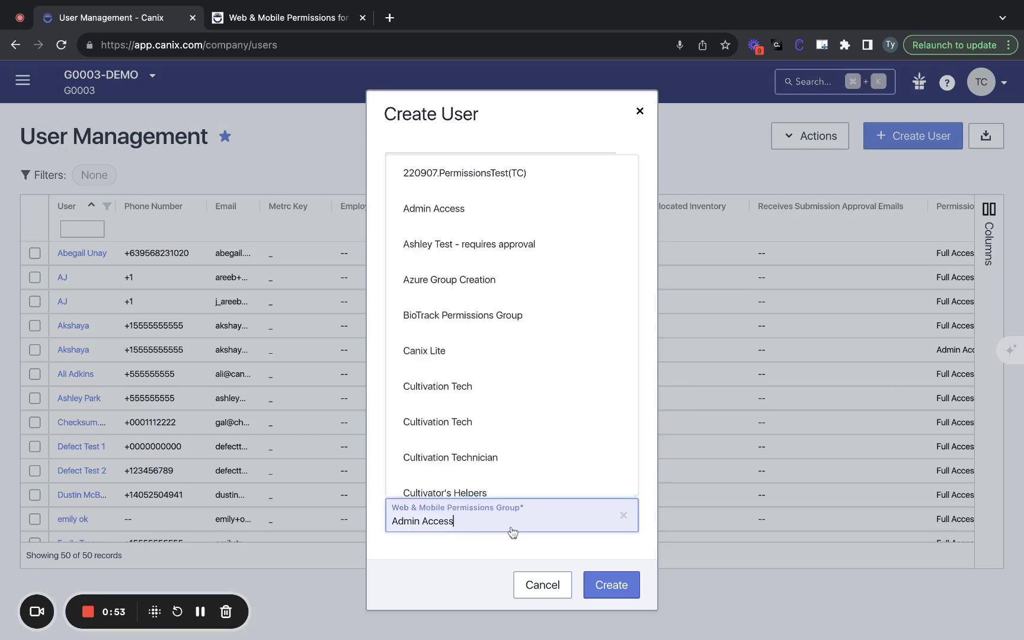
{"action": "left_click", "coordinate": [639, 112]}
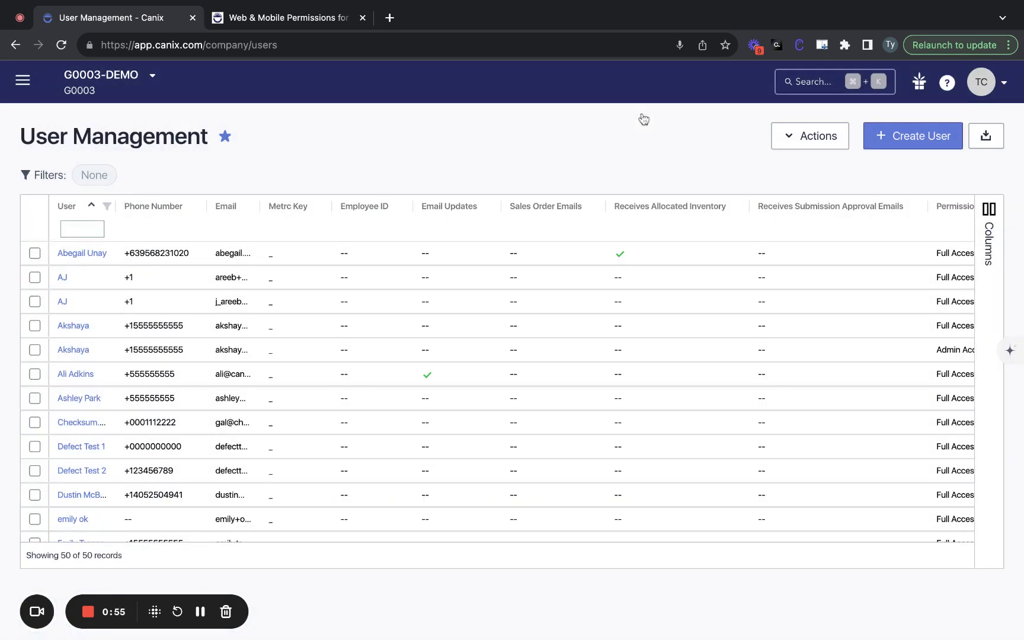
Step: View the permission groups available for bulk assignment to the first twelve users, cancel without assigning one, and clear the selection
{"action": "left_click", "coordinate": [792, 139]}
{"action": "left_click", "coordinate": [686, 125]}
{"action": "left_click", "coordinate": [34, 253]}
{"action": "scroll", "coordinate": [69, 384], "scroll_direction": "down", "scroll_amount": 3}
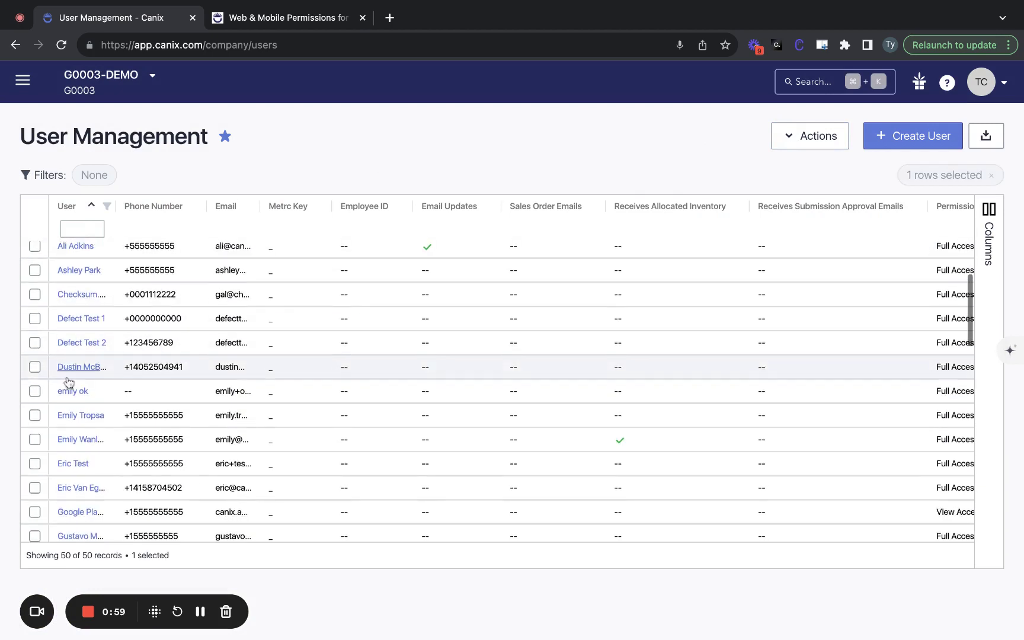
{"action": "left_click", "coordinate": [35, 391], "text": "shift"}
{"action": "scroll", "coordinate": [181, 299], "scroll_direction": "up", "scroll_amount": 3}
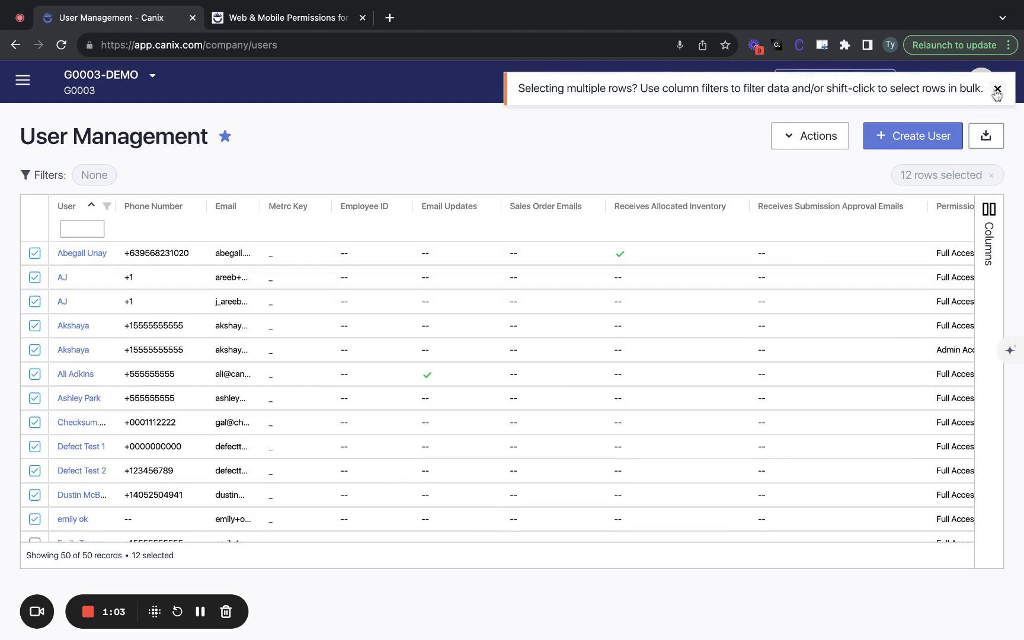
{"action": "left_click", "coordinate": [828, 140]}
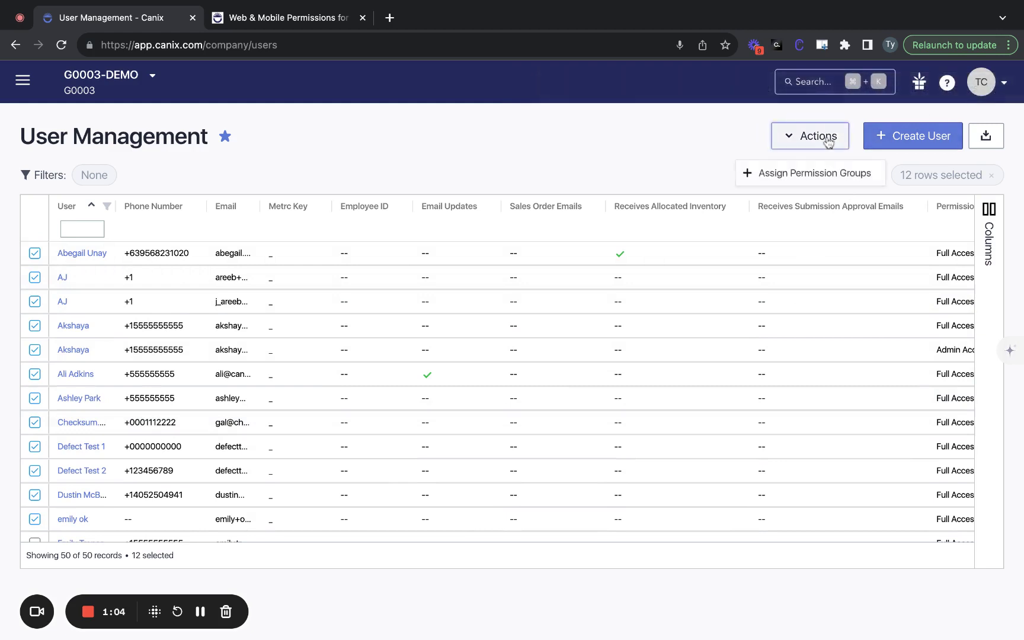
{"action": "left_click", "coordinate": [816, 173]}
{"action": "left_click", "coordinate": [478, 350]}
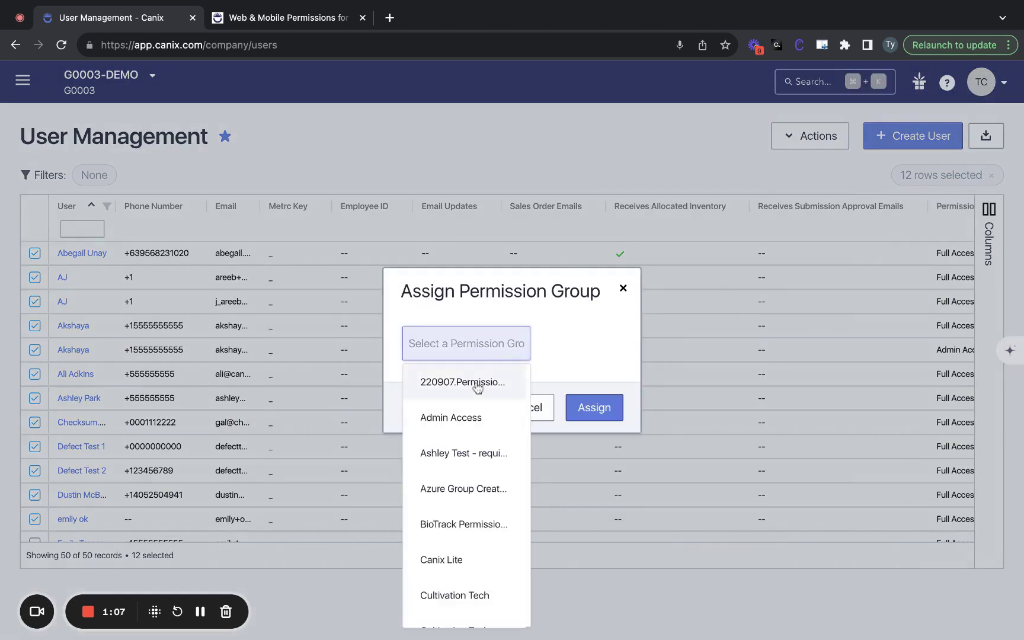
{"action": "left_click", "coordinate": [623, 289]}
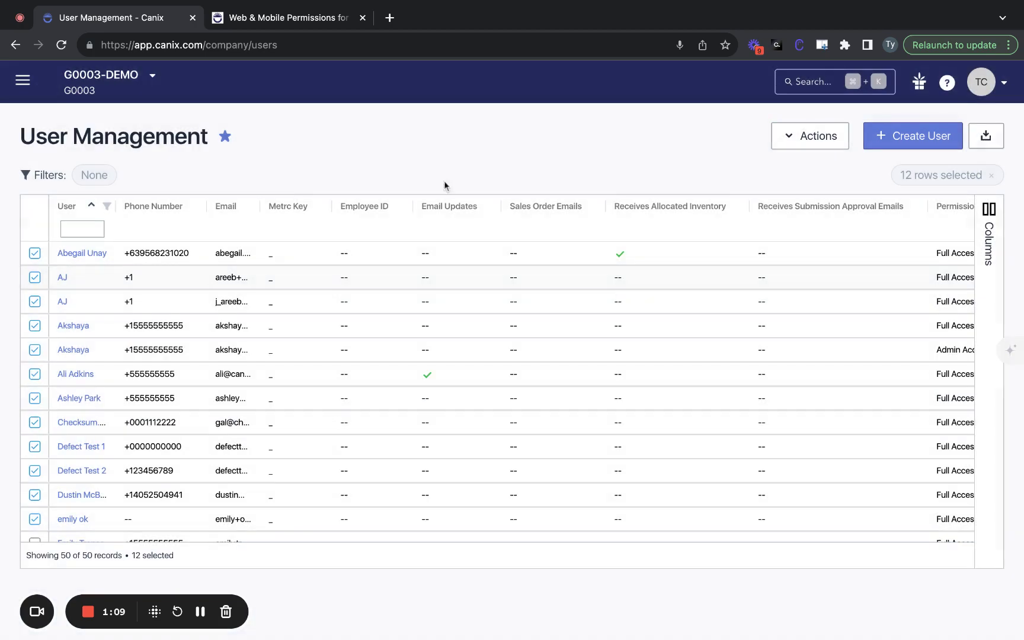
{"action": "left_click", "coordinate": [990, 176]}
Step: Return to the Web & Mobile Permissions page and open the Full Access group for editing
{"action": "left_click", "coordinate": [22, 79]}
{"action": "scroll", "coordinate": [104, 354], "scroll_direction": "down", "scroll_amount": 5}
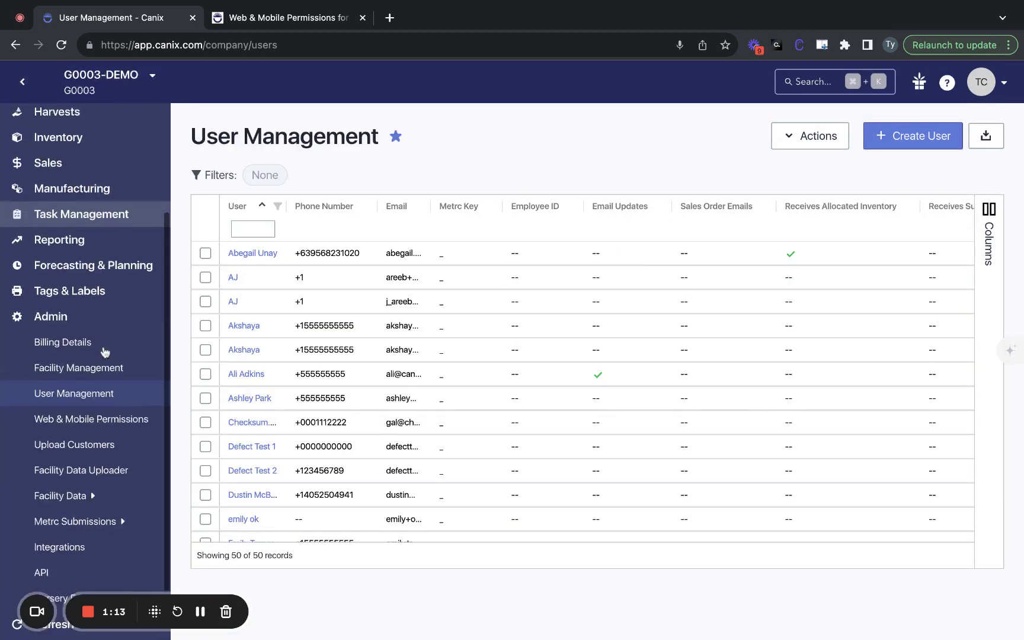
{"action": "left_click", "coordinate": [104, 406]}
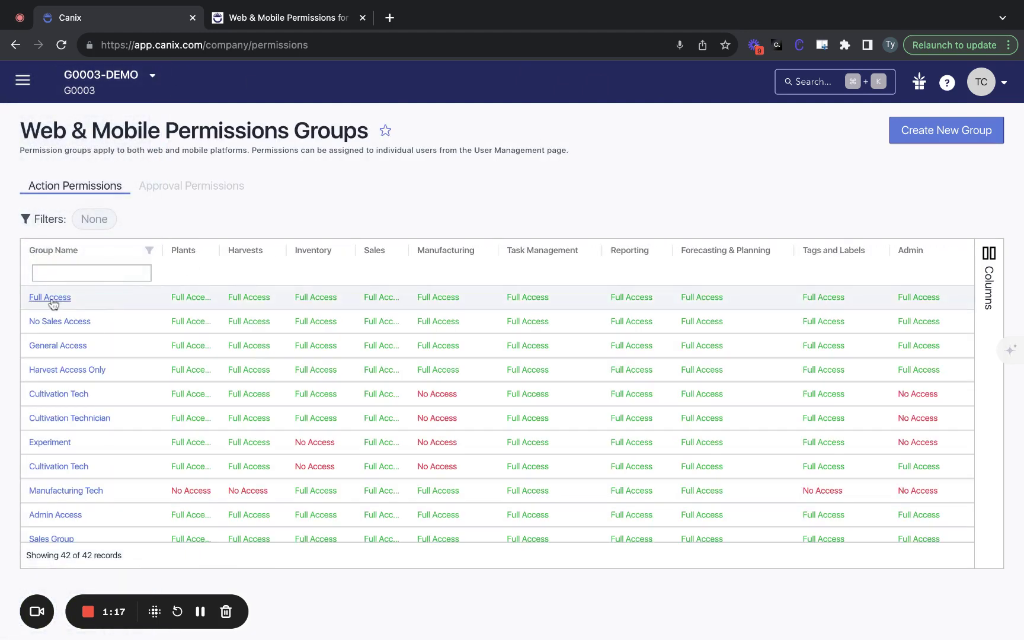
{"action": "left_click", "coordinate": [51, 298]}
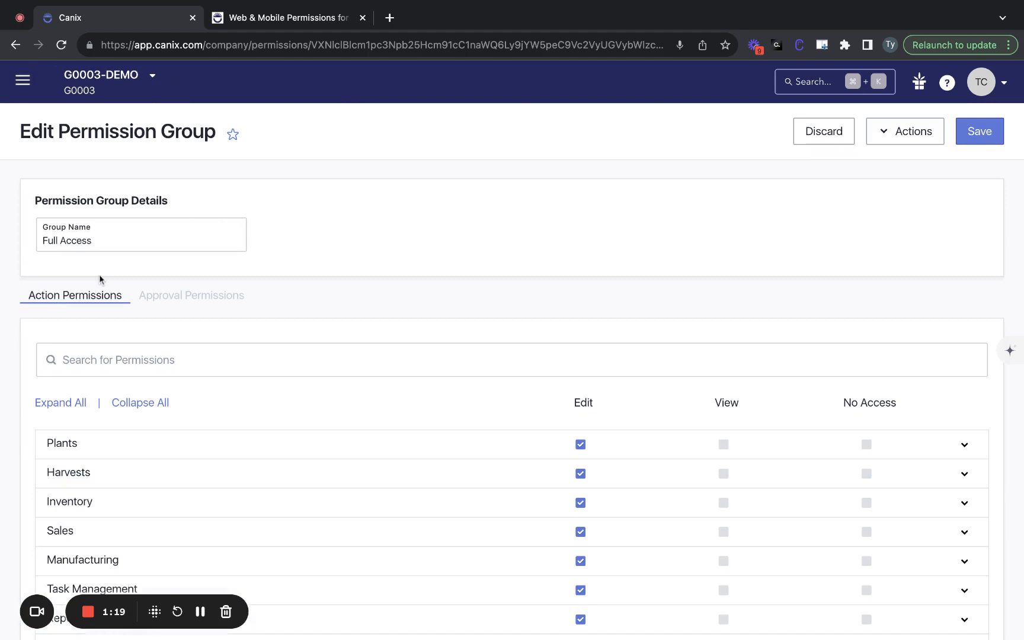
Step: Skim the help article on Web & Mobile Permissions for Users, including its Plants and Harvests sections, and return to the Full Access group
{"action": "left_click", "coordinate": [302, 26]}
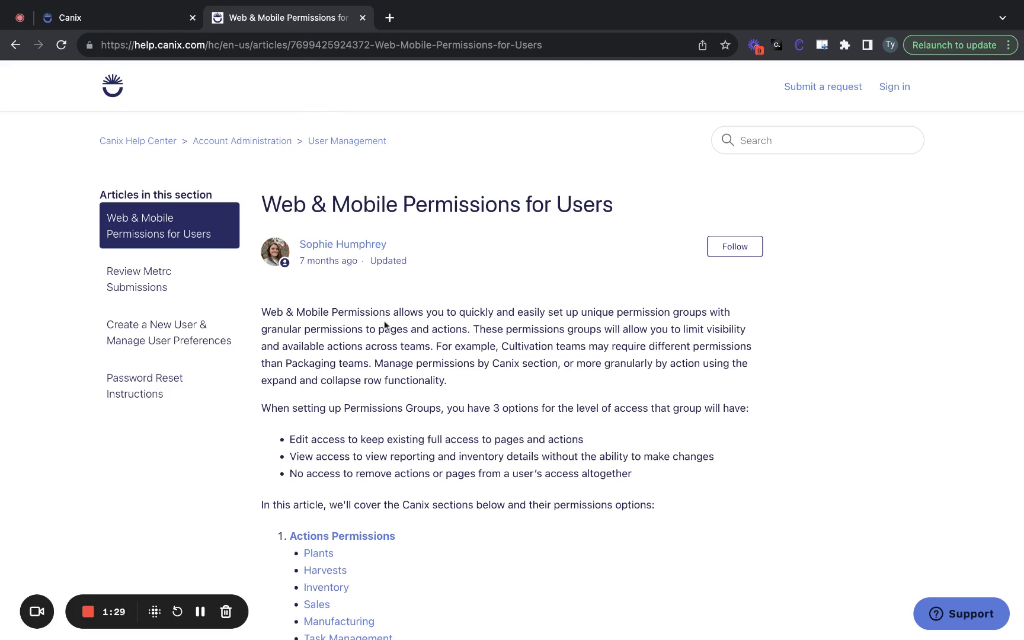
{"action": "scroll", "coordinate": [384, 323], "scroll_direction": "down", "scroll_amount": 12}
{"action": "scroll", "coordinate": [384, 320], "scroll_direction": "down", "scroll_amount": 20}
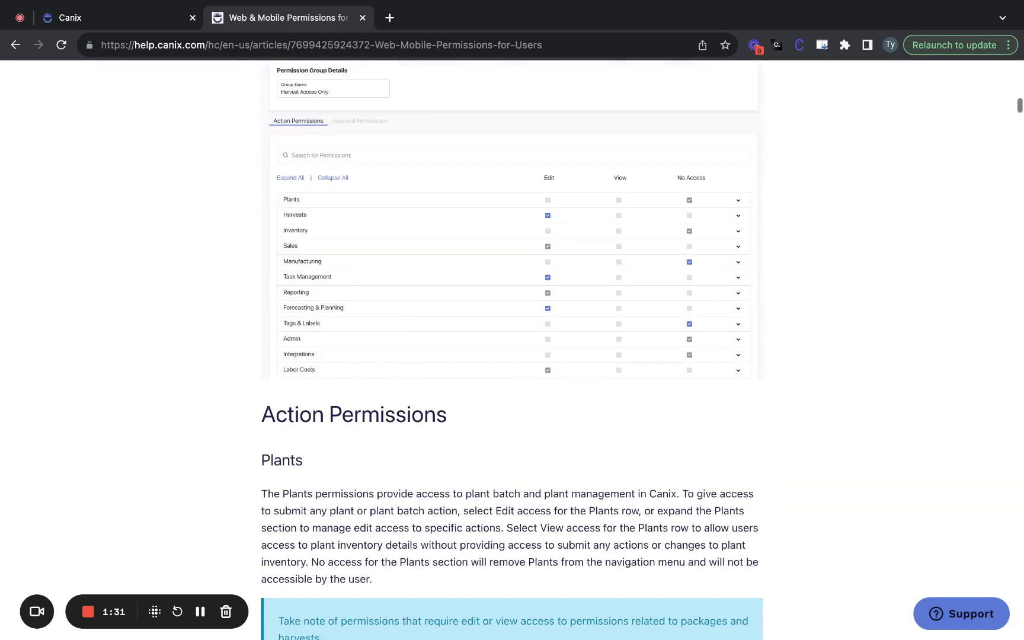
{"action": "scroll", "coordinate": [384, 320], "scroll_direction": "down", "scroll_amount": 4}
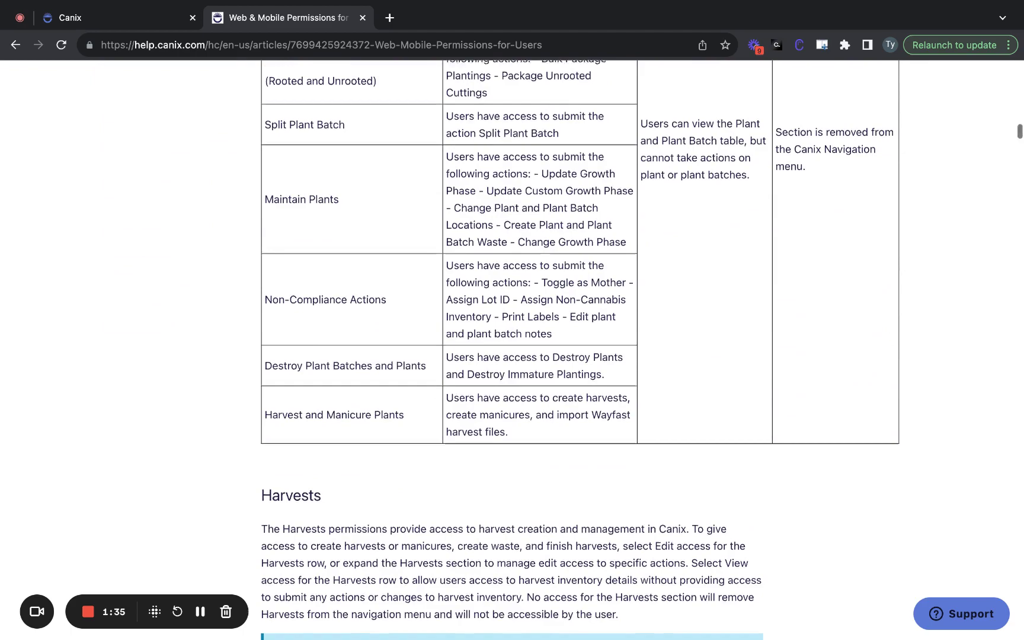
{"action": "scroll", "coordinate": [384, 320], "scroll_direction": "up", "scroll_amount": 20}
{"action": "left_click", "coordinate": [65, 19]}
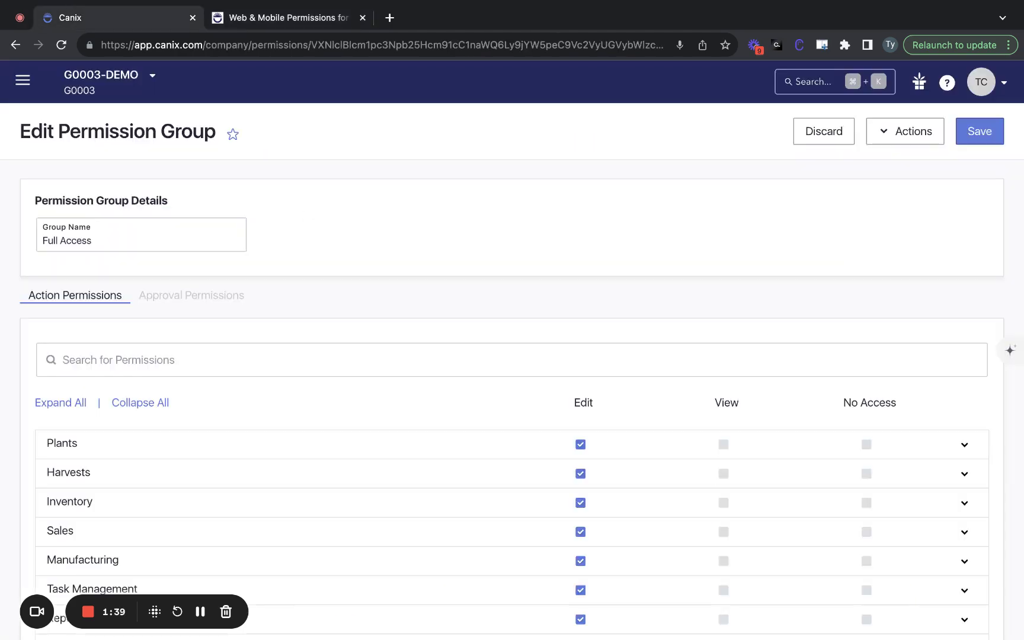
Step: Review the Full Access group's permission sections and access levels, and check its available actions without choosing any
{"action": "scroll", "coordinate": [423, 283], "scroll_direction": "down", "scroll_amount": 5}
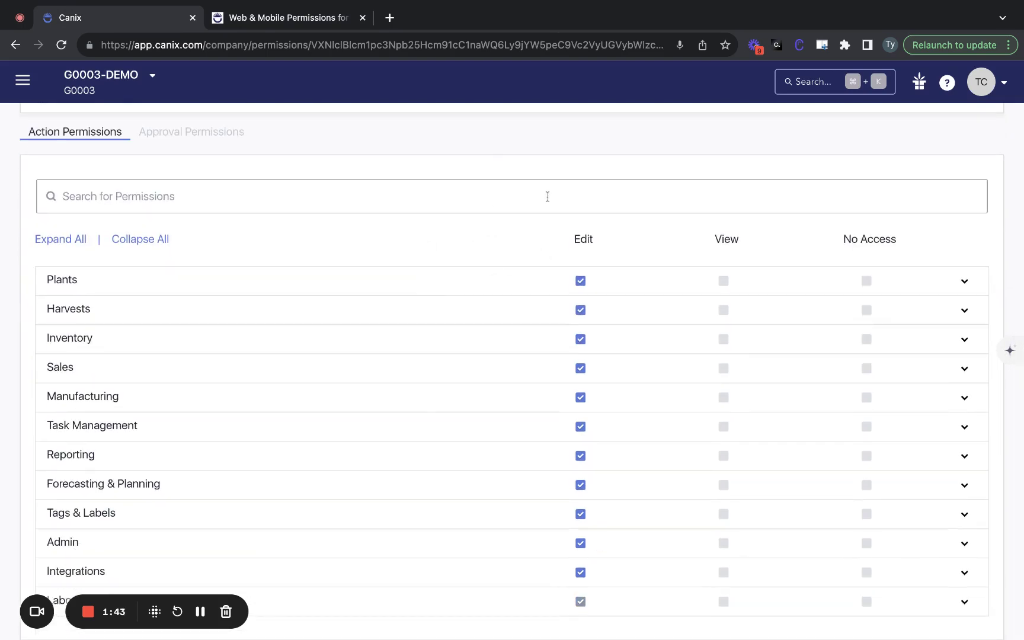
{"action": "scroll", "coordinate": [547, 196], "scroll_direction": "up", "scroll_amount": 5}
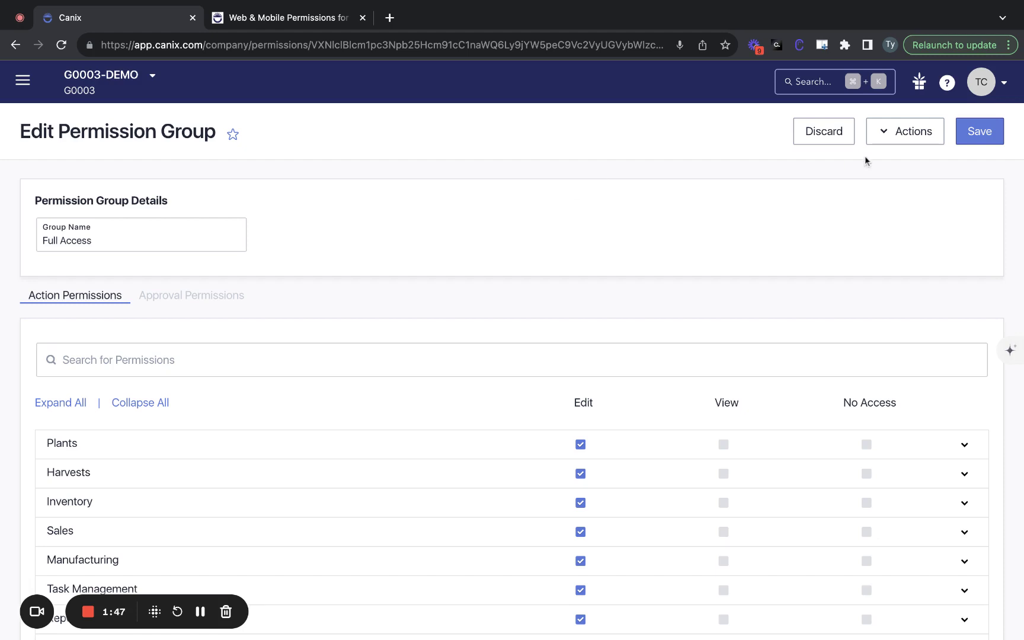
{"action": "left_click", "coordinate": [885, 141]}
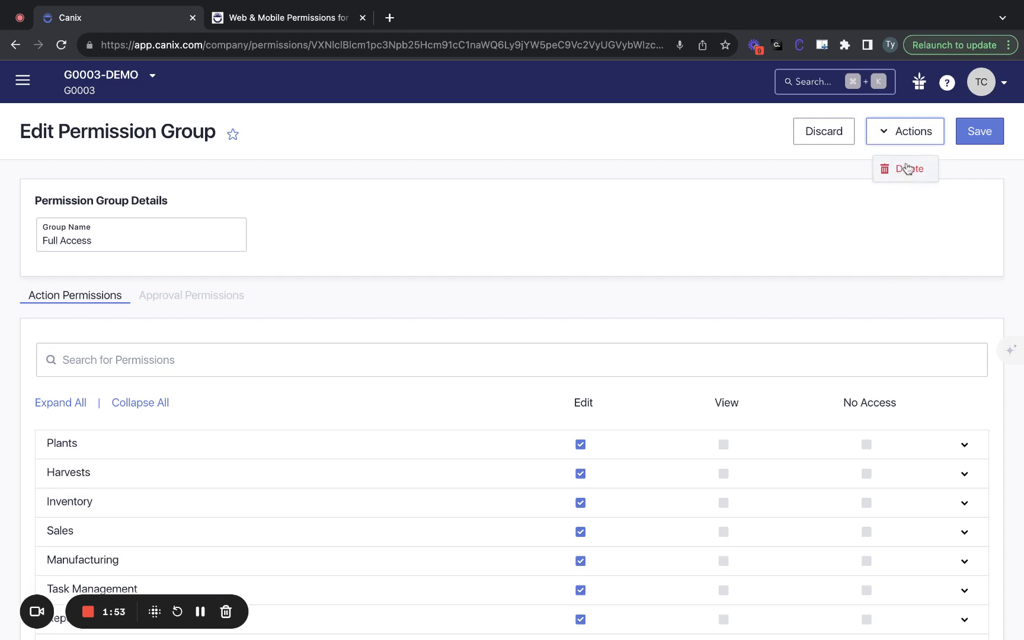
{"action": "left_click", "coordinate": [770, 232]}
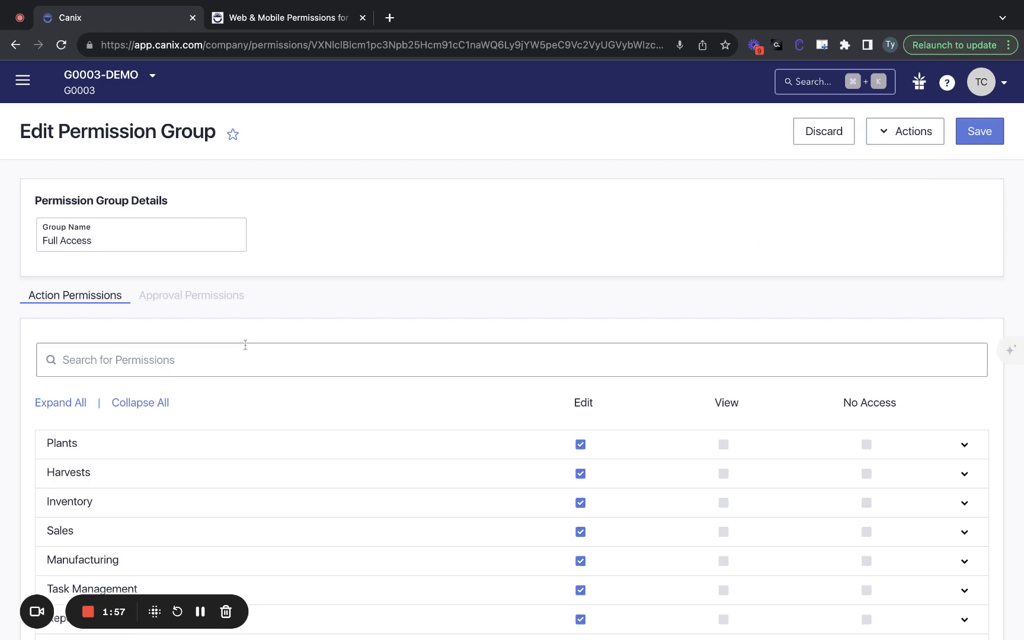
Step: Search the group's permissions for "deduct" and expand Inventory and its Non-cannabis inventory subsection to find the matching permission
{"action": "left_click", "coordinate": [109, 365]}
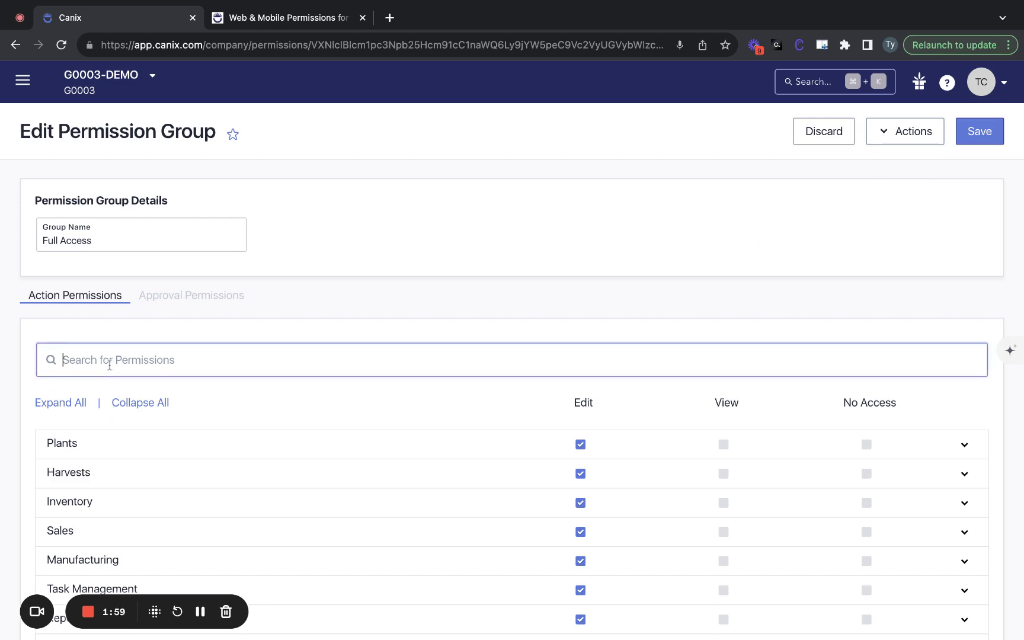
{"action": "type", "text": "ded"}
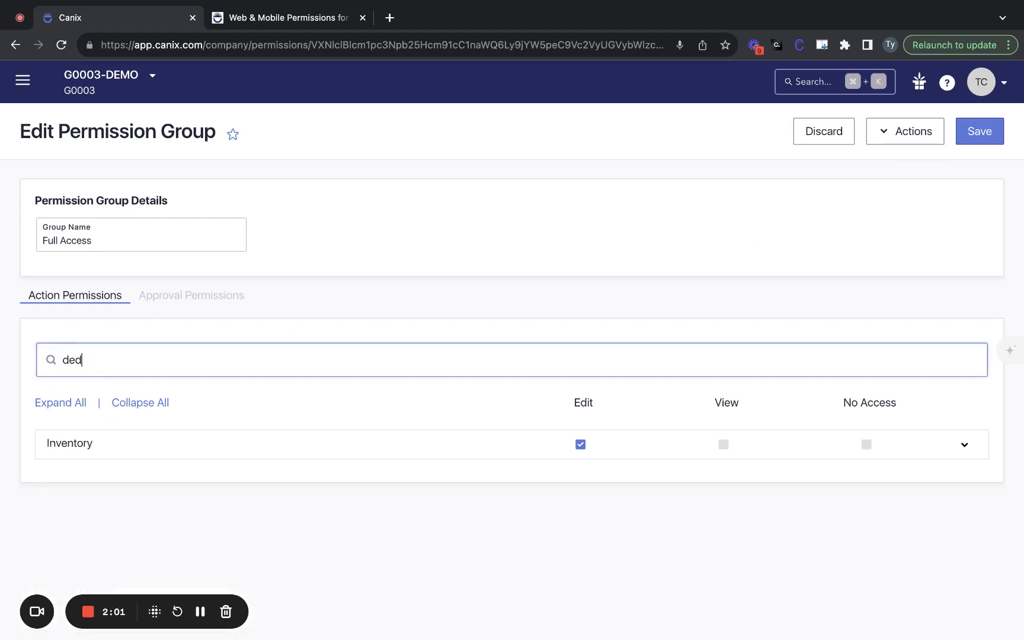
{"action": "type", "text": "uct"}
{"action": "left_click", "coordinate": [169, 447]}
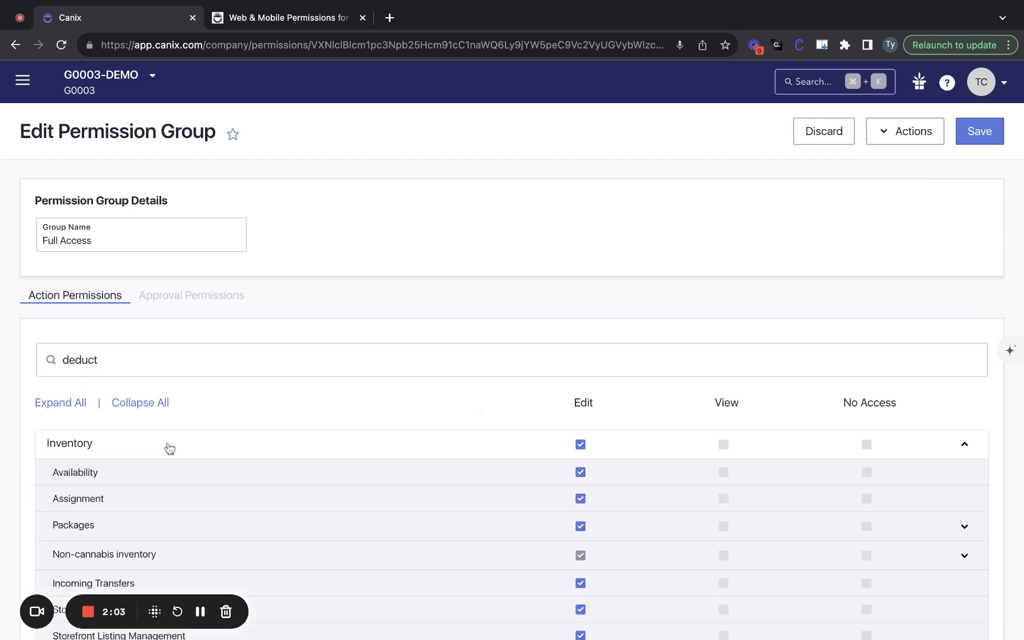
{"action": "scroll", "coordinate": [170, 448], "scroll_direction": "down", "scroll_amount": 2}
{"action": "left_click", "coordinate": [168, 447]}
{"action": "scroll", "coordinate": [169, 448], "scroll_direction": "down", "scroll_amount": 2}
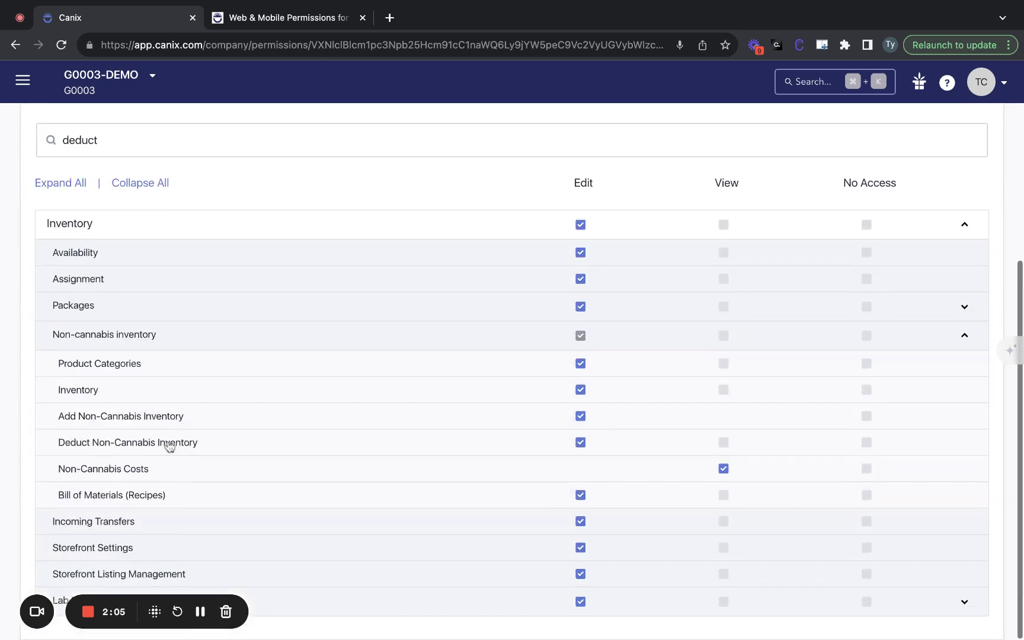
Step: Clear the permission search and collapse the Non-cannabis inventory and Inventory sections
{"action": "left_click", "coordinate": [224, 346]}
{"action": "left_click", "coordinate": [165, 237]}
{"action": "double_click", "coordinate": [167, 239]}
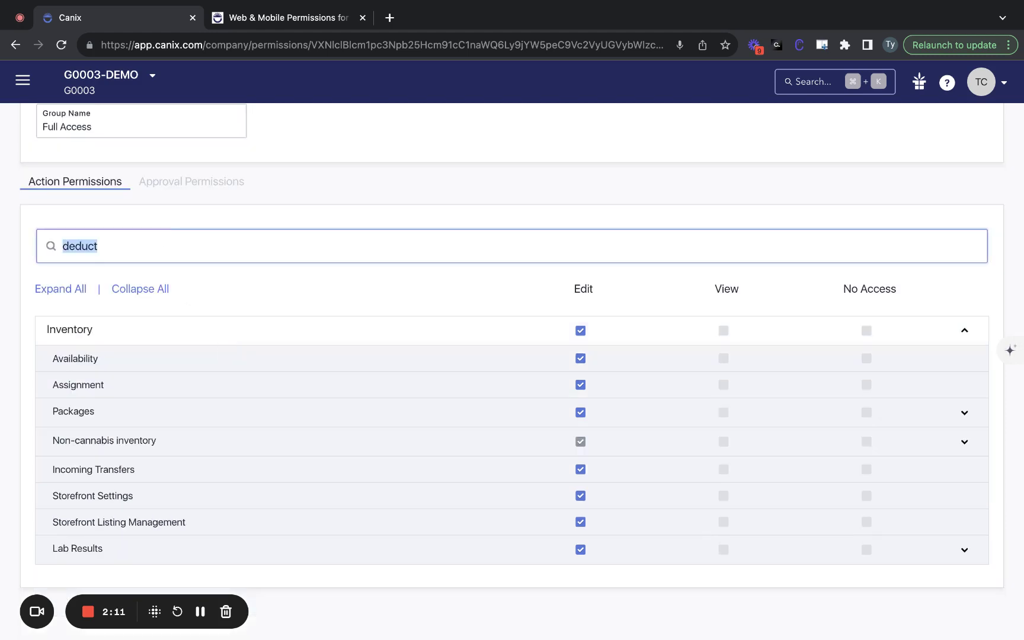
{"action": "key", "text": "BackSpace"}
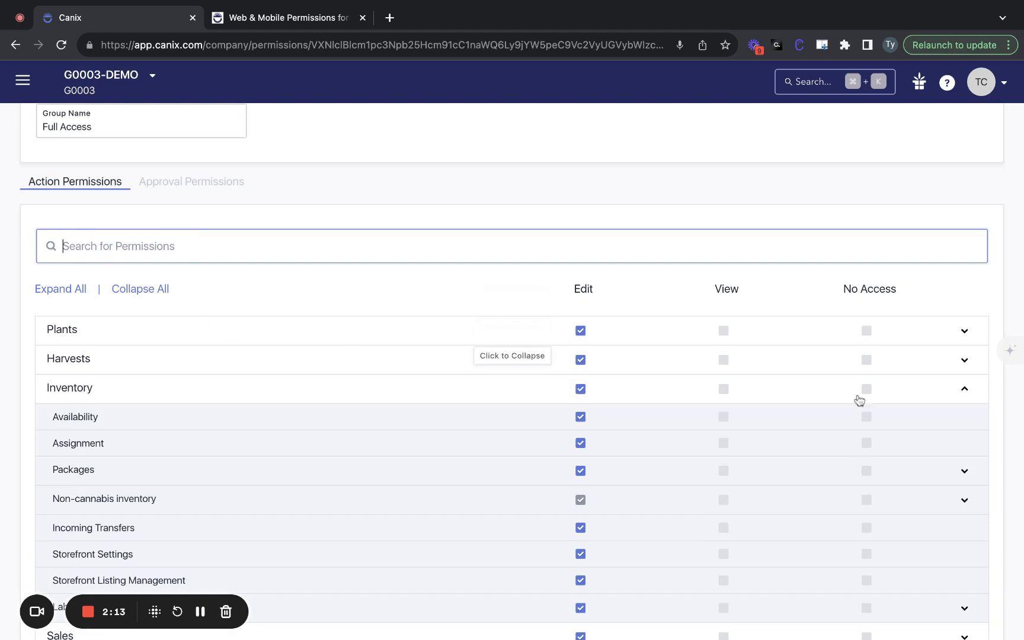
{"action": "left_click", "coordinate": [962, 391]}
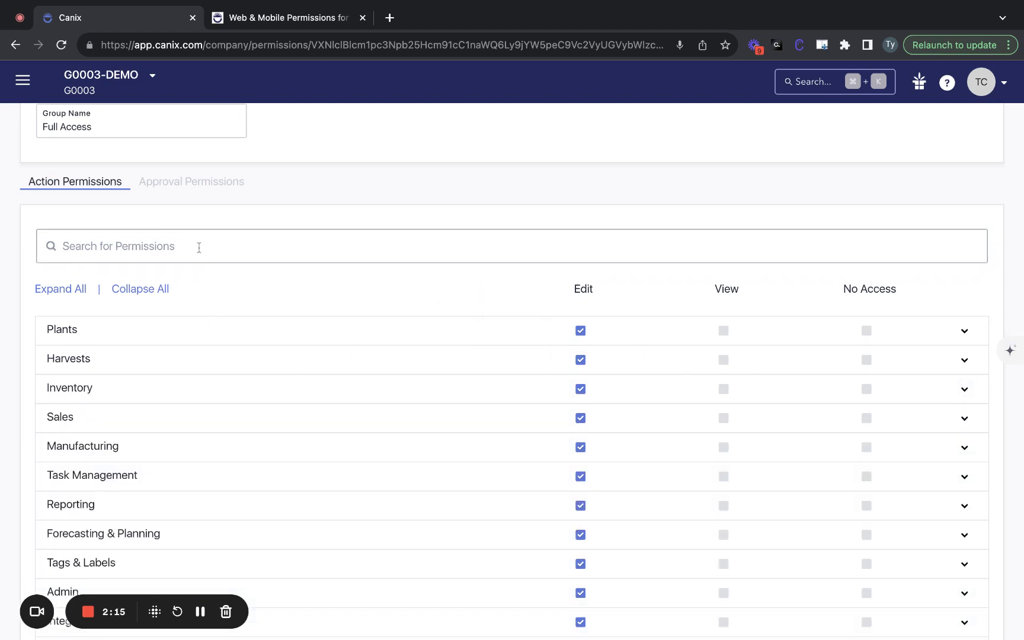
Step: Expand the Plants section and display the help description for Non-Compliance Actions
{"action": "scroll", "coordinate": [194, 253], "scroll_direction": "up", "scroll_amount": 3}
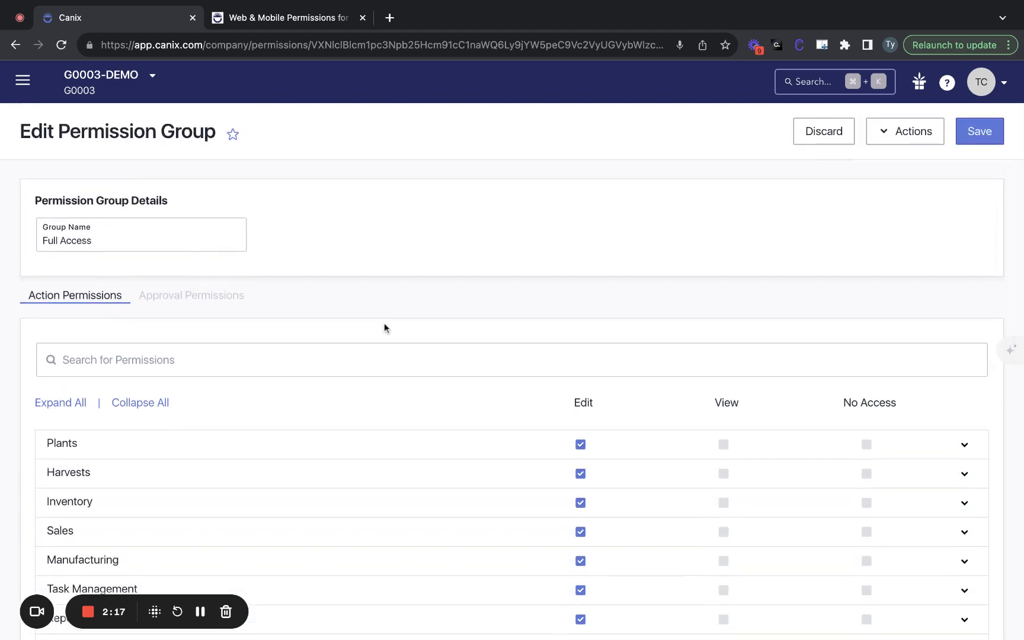
{"action": "scroll", "coordinate": [300, 486], "scroll_direction": "down", "scroll_amount": 3}
{"action": "left_click", "coordinate": [402, 278]}
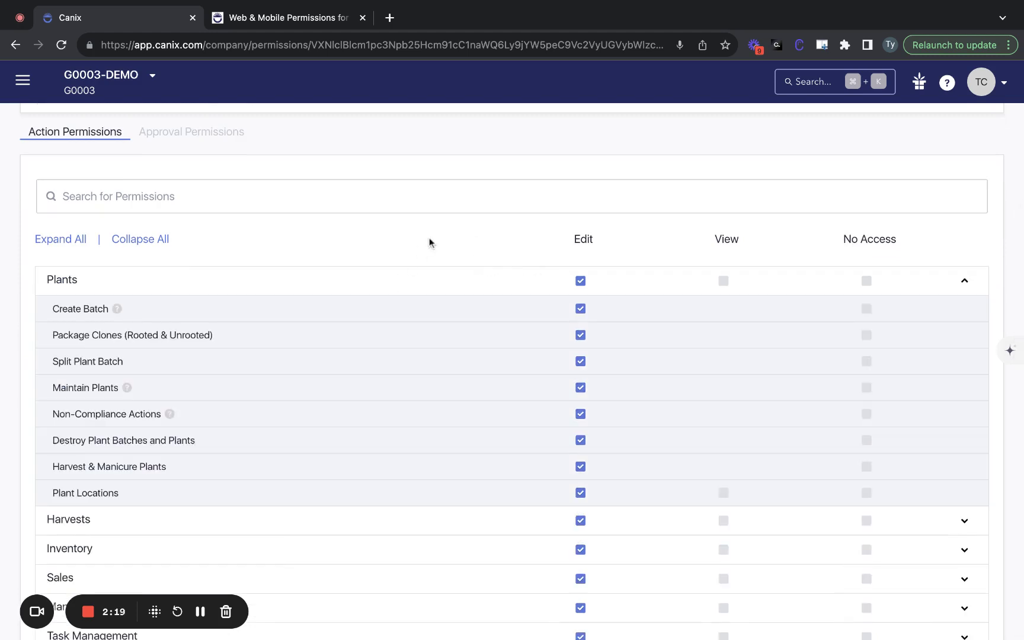
{"action": "scroll", "coordinate": [350, 361], "scroll_direction": "down", "scroll_amount": 2}
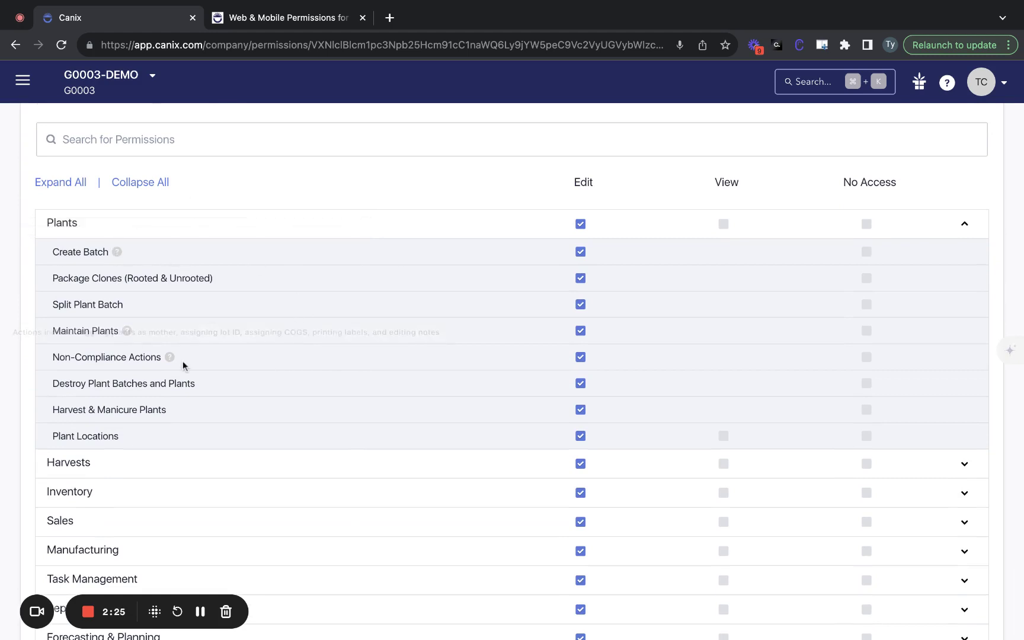
{"action": "scroll", "coordinate": [210, 352], "scroll_direction": "up", "scroll_amount": 1}
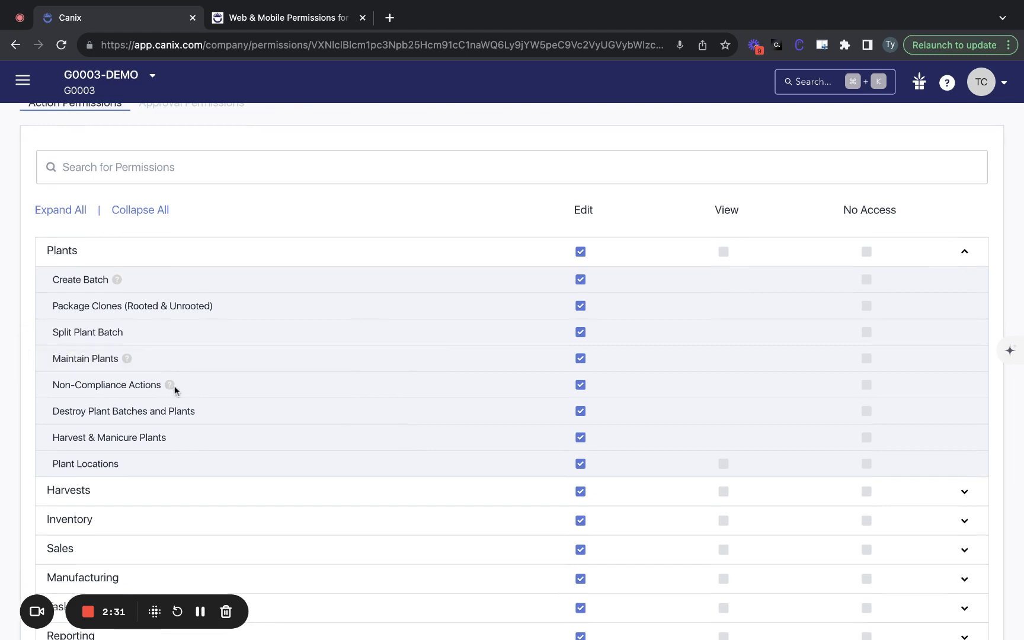
{"action": "mouse_move", "coordinate": [169, 385]}
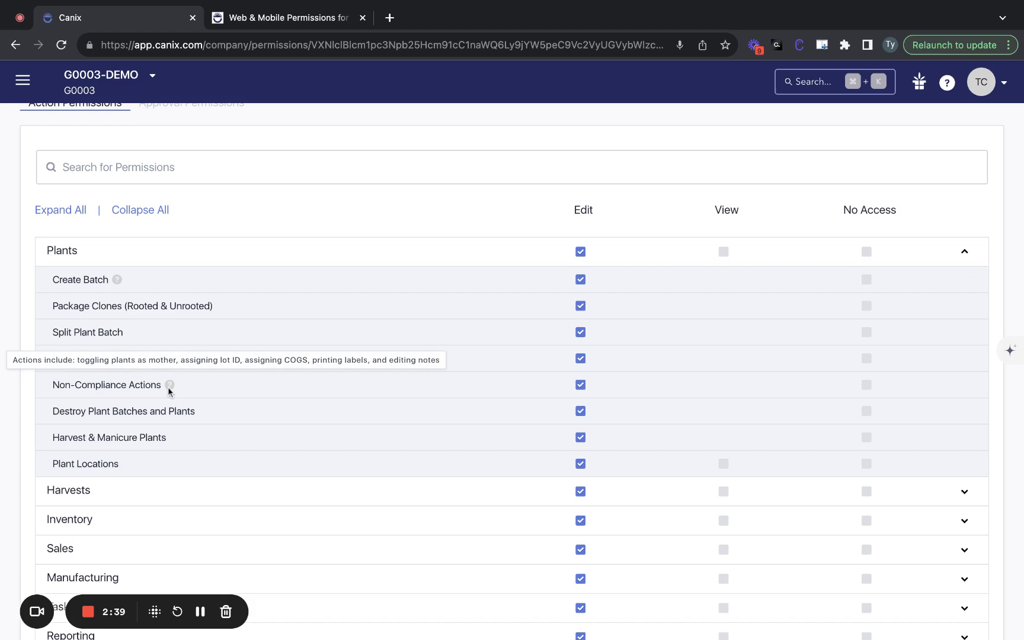
Step: Collapse the Plants section and expand the Harvests section to review its individual action permissions
{"action": "left_click", "coordinate": [315, 253]}
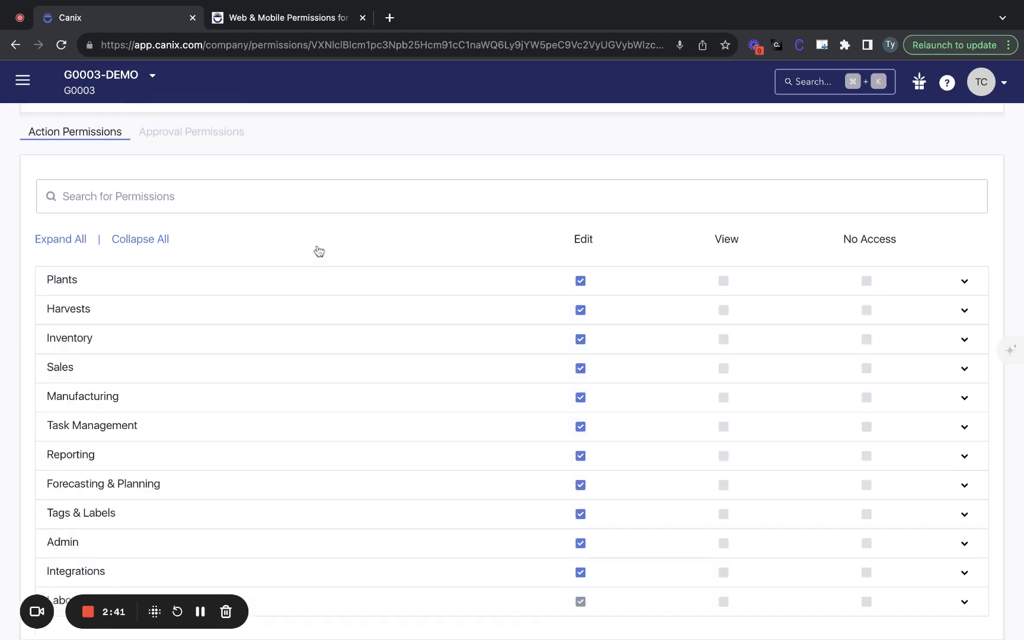
{"action": "left_click", "coordinate": [326, 279]}
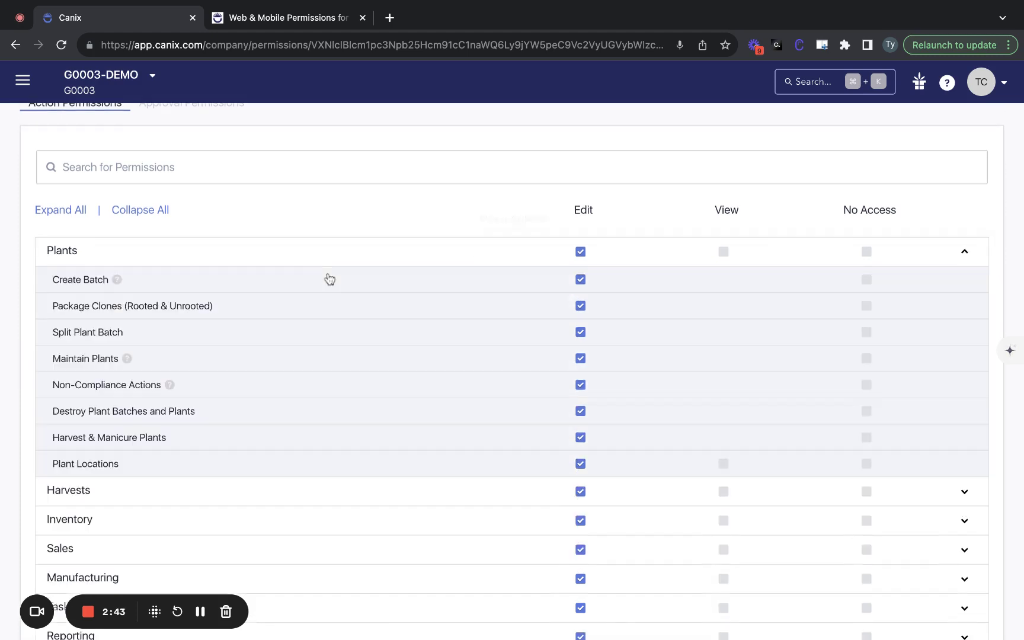
{"action": "left_click", "coordinate": [375, 264]}
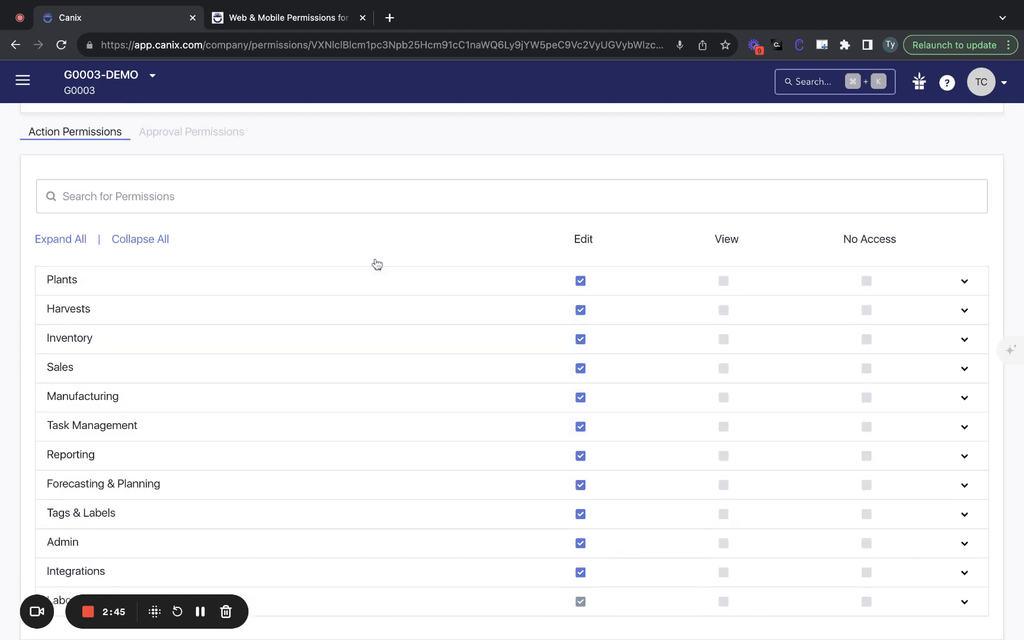
{"action": "left_click", "coordinate": [355, 310]}
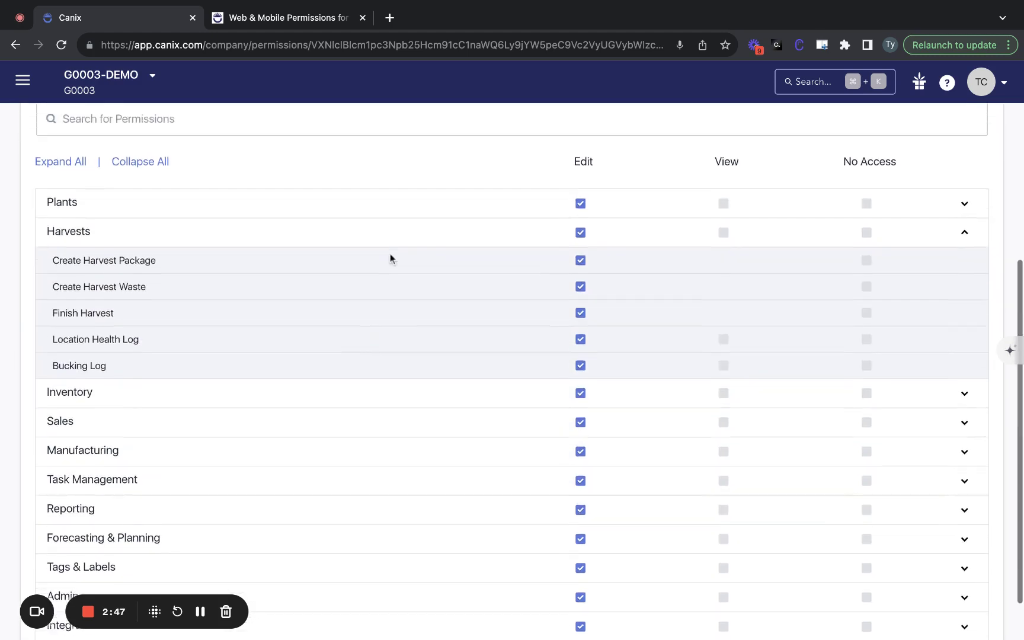
{"action": "scroll", "coordinate": [389, 253], "scroll_direction": "up", "scroll_amount": 5}
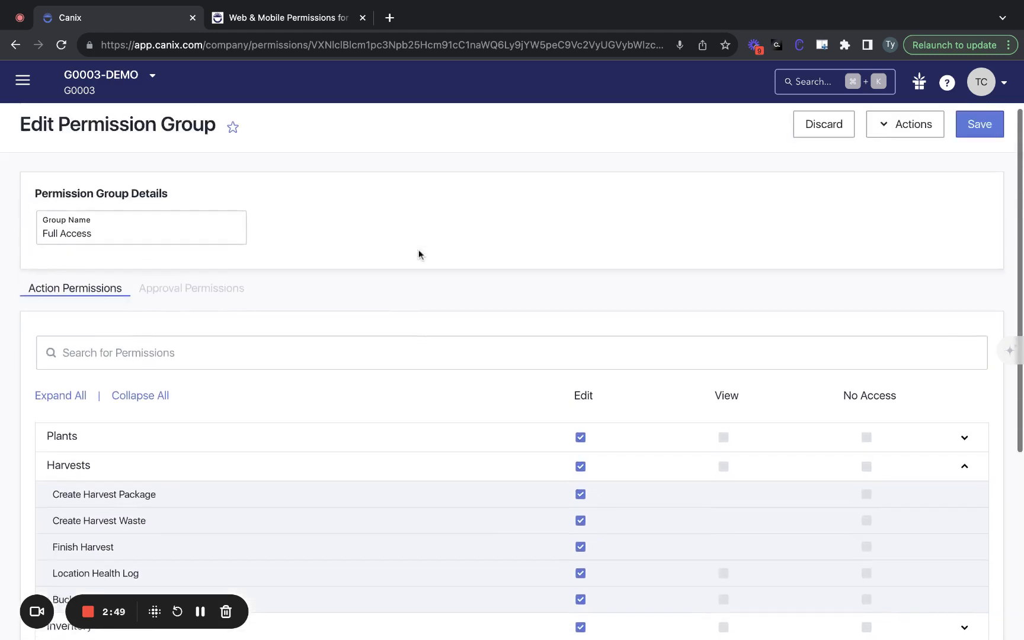
{"action": "scroll", "coordinate": [418, 249], "scroll_direction": "down", "scroll_amount": 2}
{"action": "scroll", "coordinate": [419, 249], "scroll_direction": "down", "scroll_amount": 3}
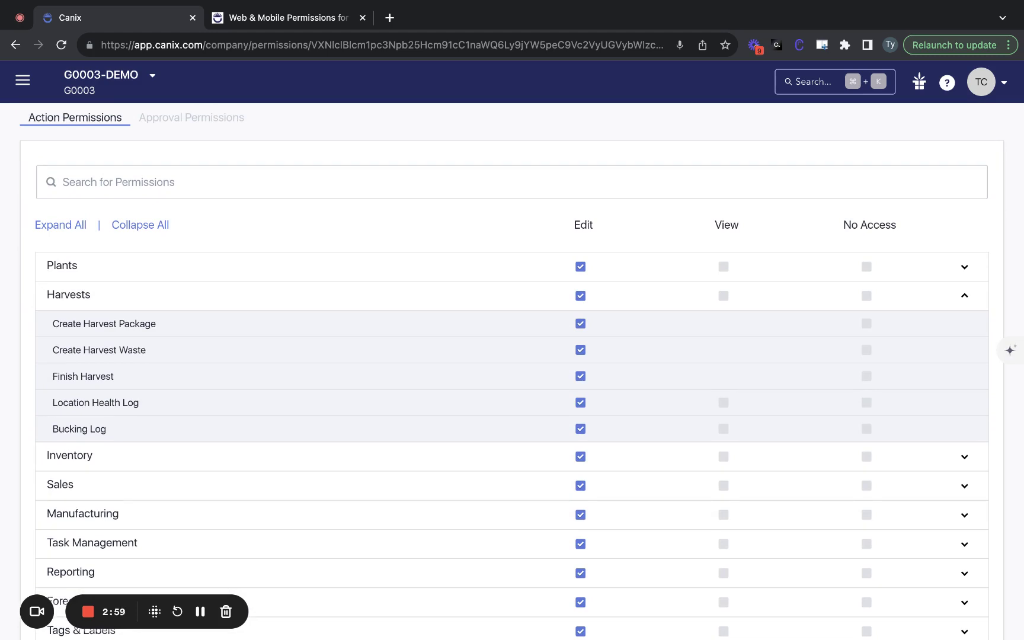
Step: Go to User Management, open the first listed user for editing, and view the Metrc API Key and Roles & Permissions fields
{"action": "left_click", "coordinate": [27, 82]}
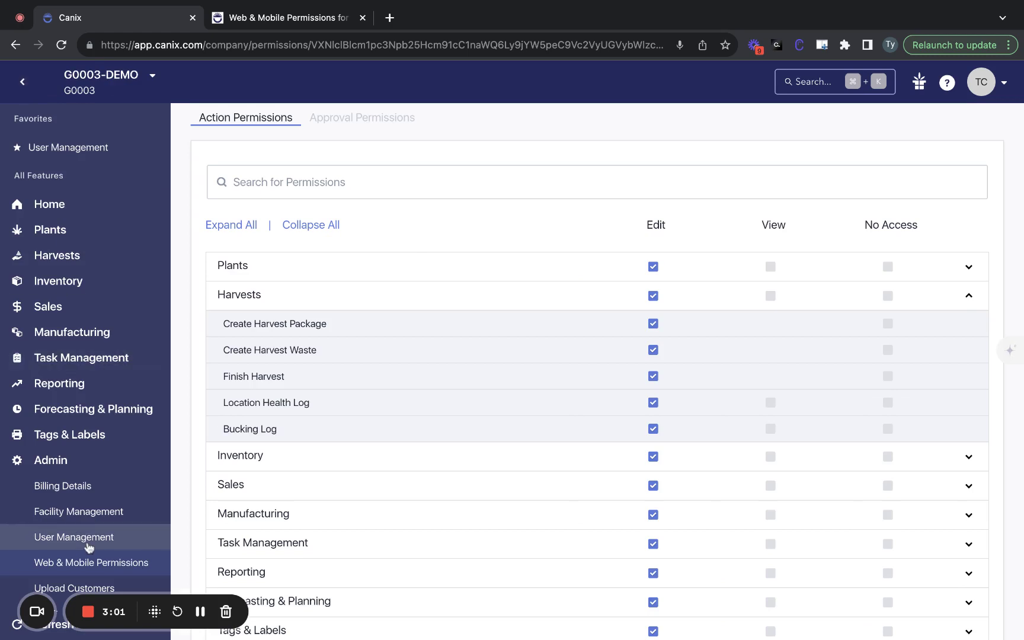
{"action": "left_click", "coordinate": [88, 539]}
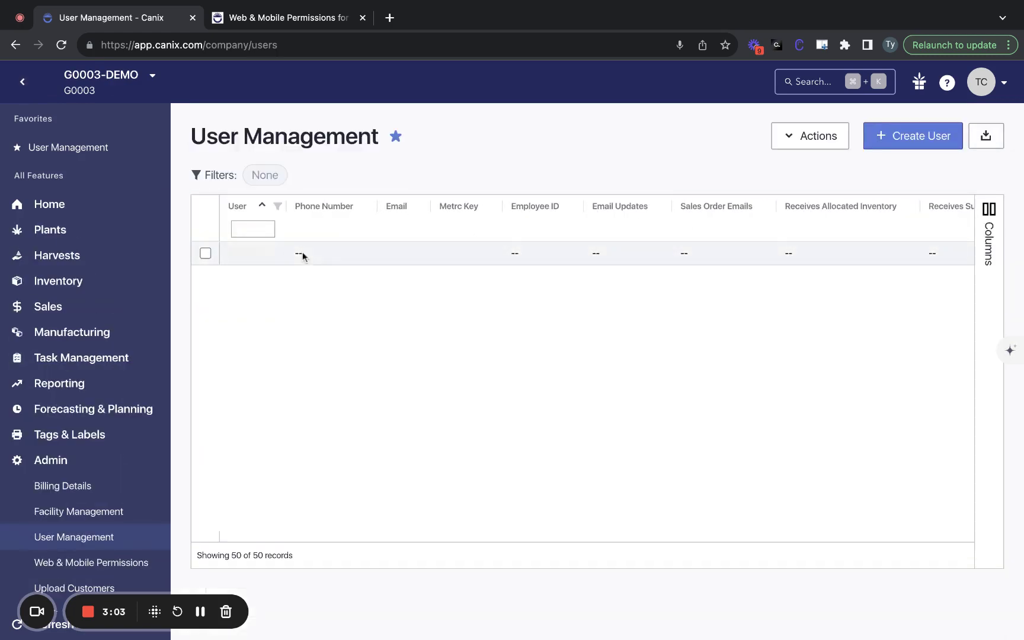
{"action": "left_click", "coordinate": [252, 253]}
{"action": "scroll", "coordinate": [559, 452], "scroll_direction": "down", "scroll_amount": 3}
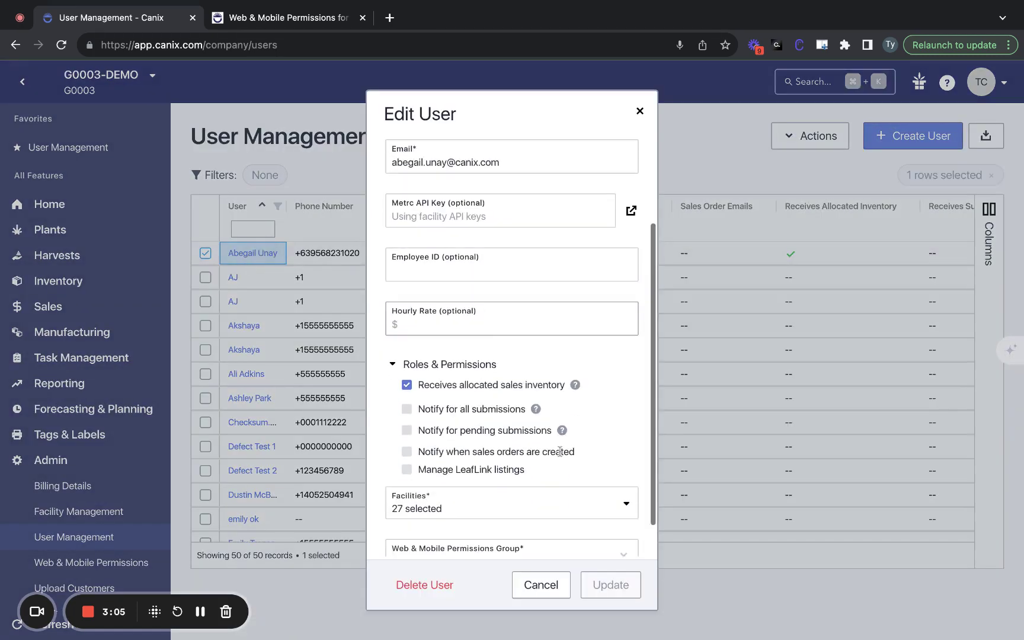
Step: Paste an API key into the user's Metrc API Key field, clear the field, and close the form without updating
{"action": "left_click", "coordinate": [550, 214]}
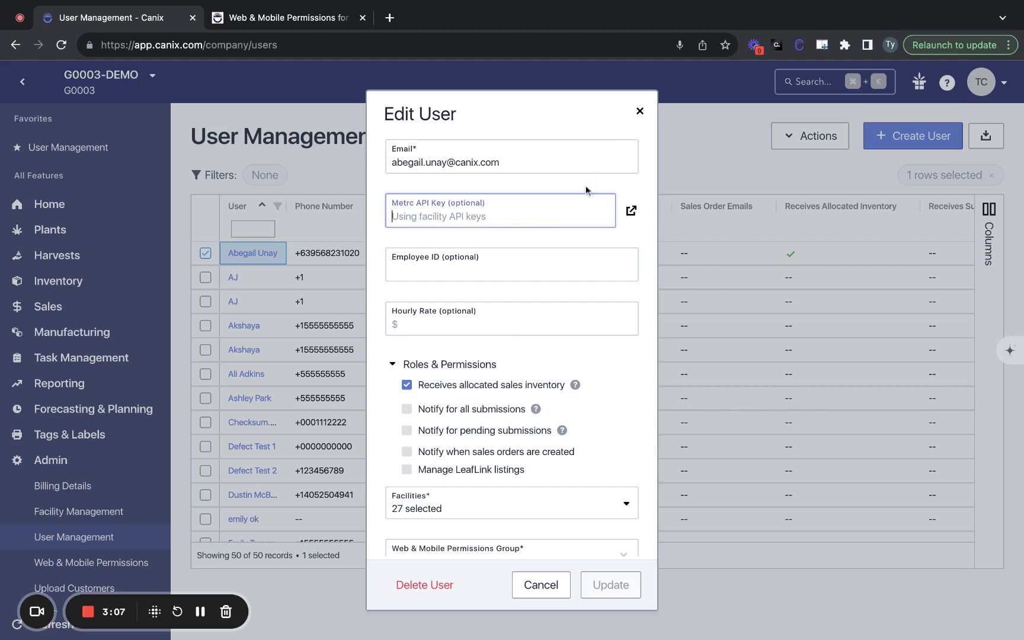
{"action": "key", "text": "super+v"}
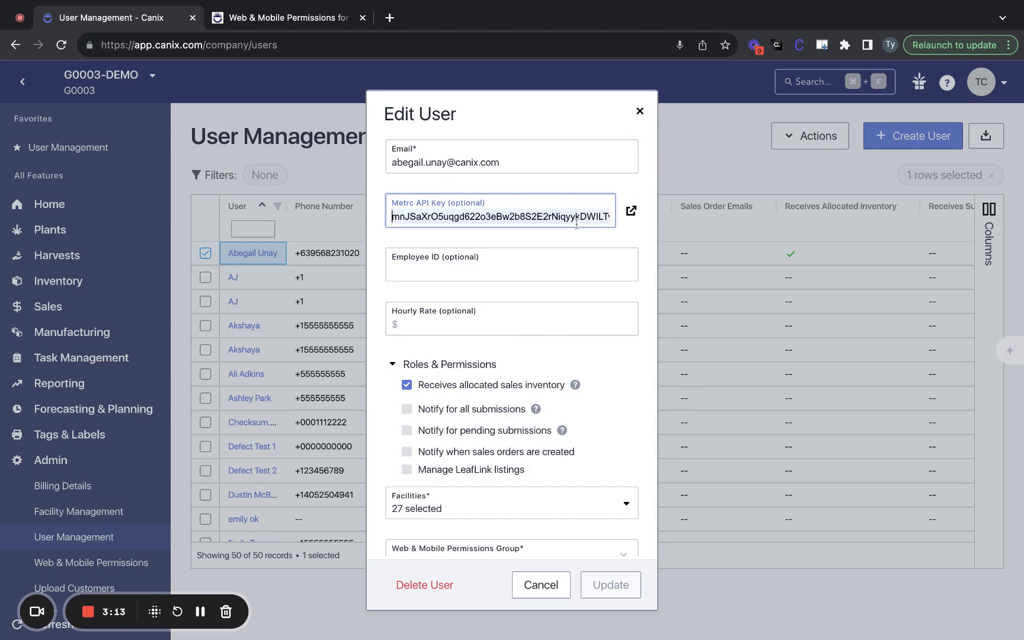
{"action": "key", "text": "super+a"}
{"action": "key", "text": "BackSpace"}
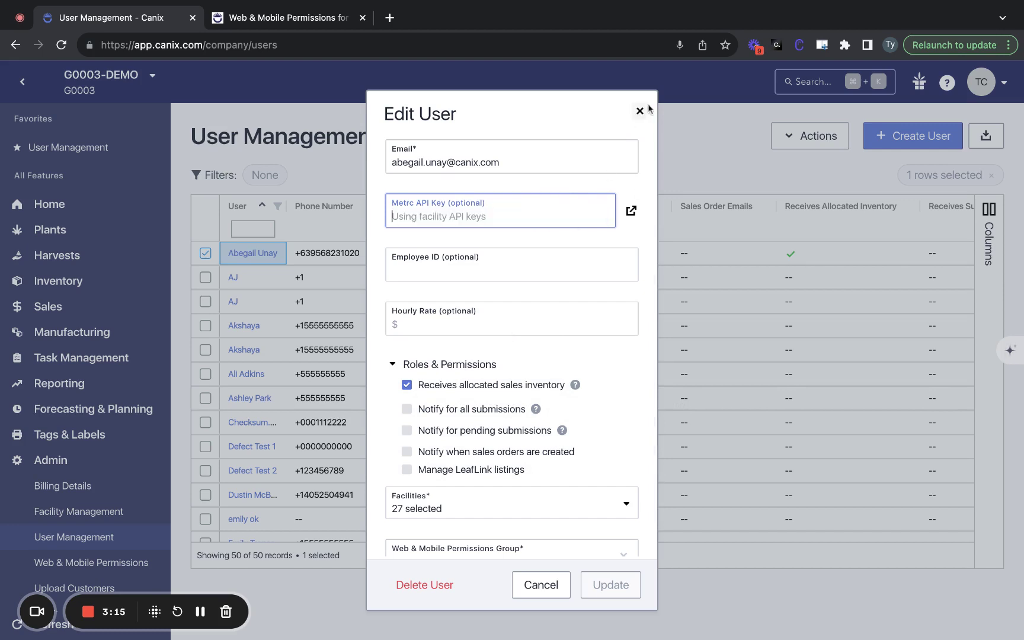
{"action": "left_click", "coordinate": [639, 111]}
Step: Open the Full Access group from Web & Mobile Permissions and expand its Sales section and Sales Orders subsection
{"action": "left_click", "coordinate": [127, 567]}
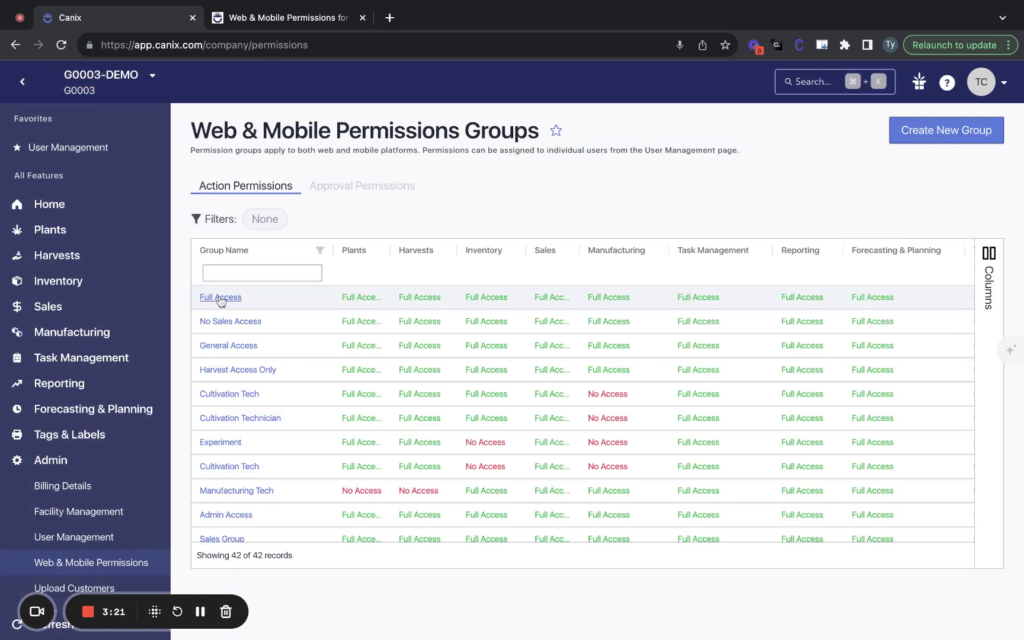
{"action": "left_click", "coordinate": [221, 298]}
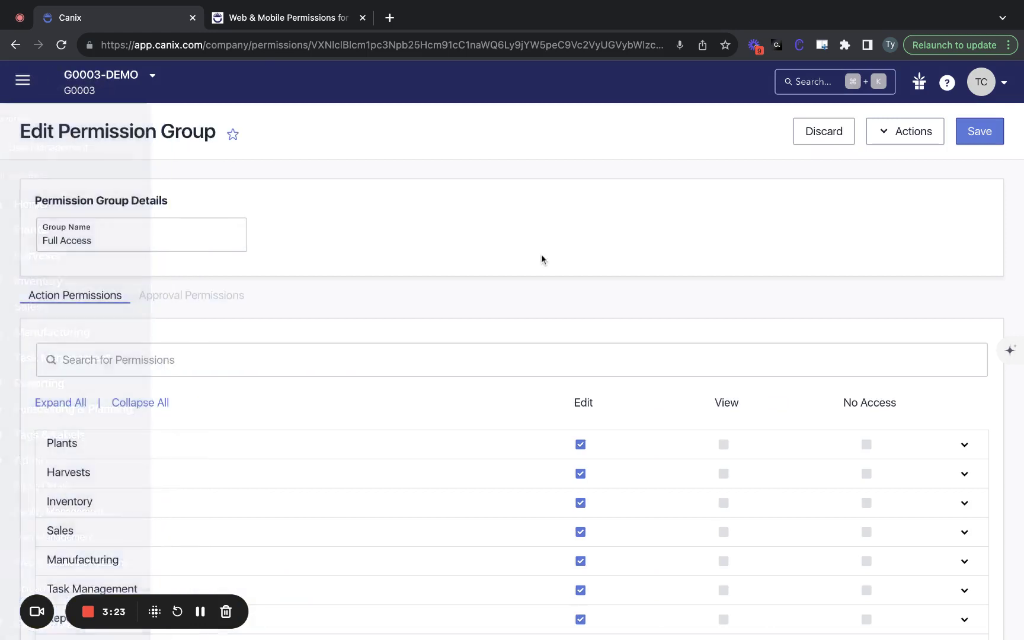
{"action": "scroll", "coordinate": [541, 253], "scroll_direction": "down", "scroll_amount": 5}
{"action": "left_click", "coordinate": [481, 374]}
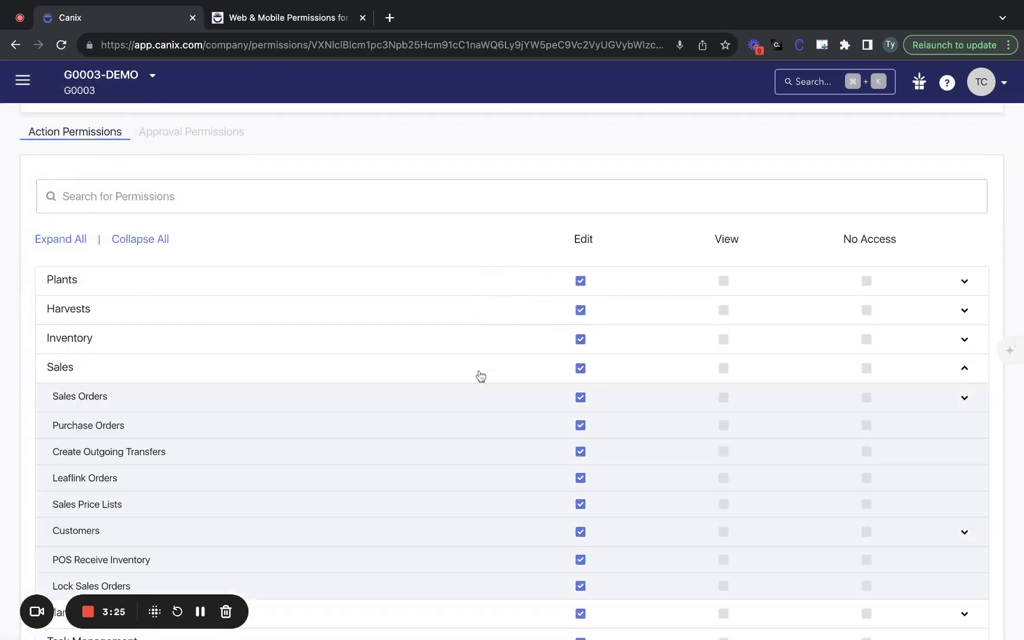
{"action": "scroll", "coordinate": [481, 375], "scroll_direction": "down", "scroll_amount": 3}
{"action": "left_click", "coordinate": [477, 231]}
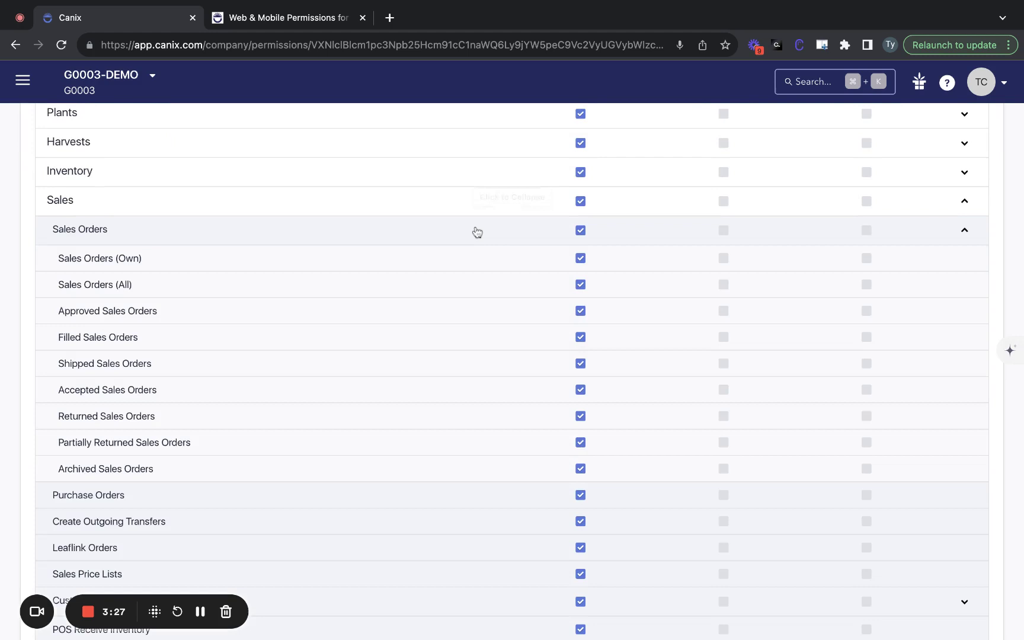
Step: Set the Filled, Shipped, Accepted, Returned, Partially Returned and Archived Sales Orders permissions to View
{"action": "scroll", "coordinate": [477, 231], "scroll_direction": "down", "scroll_amount": 3}
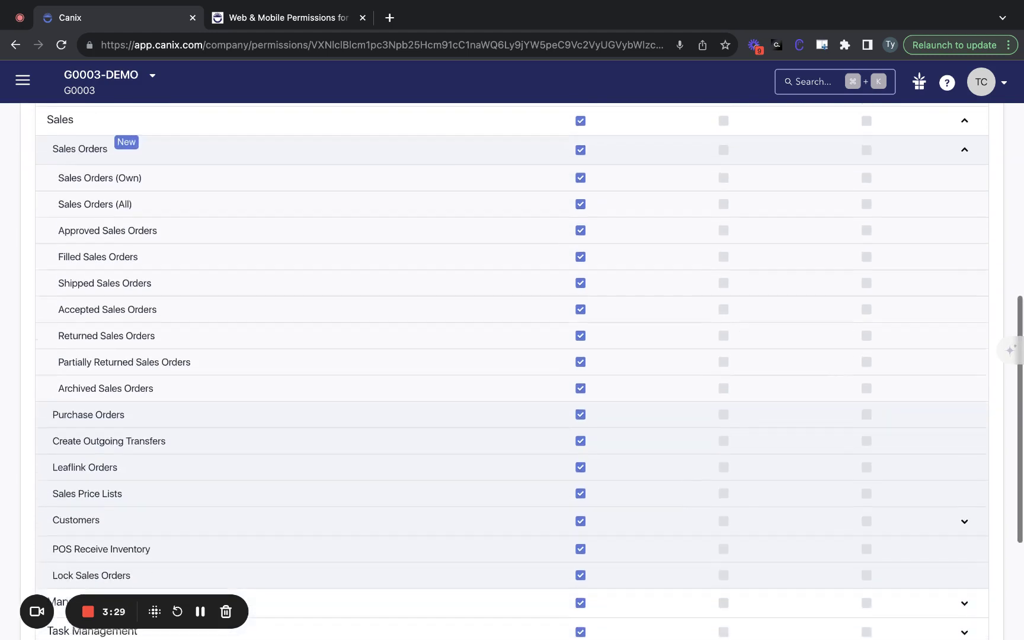
{"action": "scroll", "coordinate": [477, 232], "scroll_direction": "up", "scroll_amount": 1}
{"action": "scroll", "coordinate": [567, 254], "scroll_direction": "up", "scroll_amount": 1}
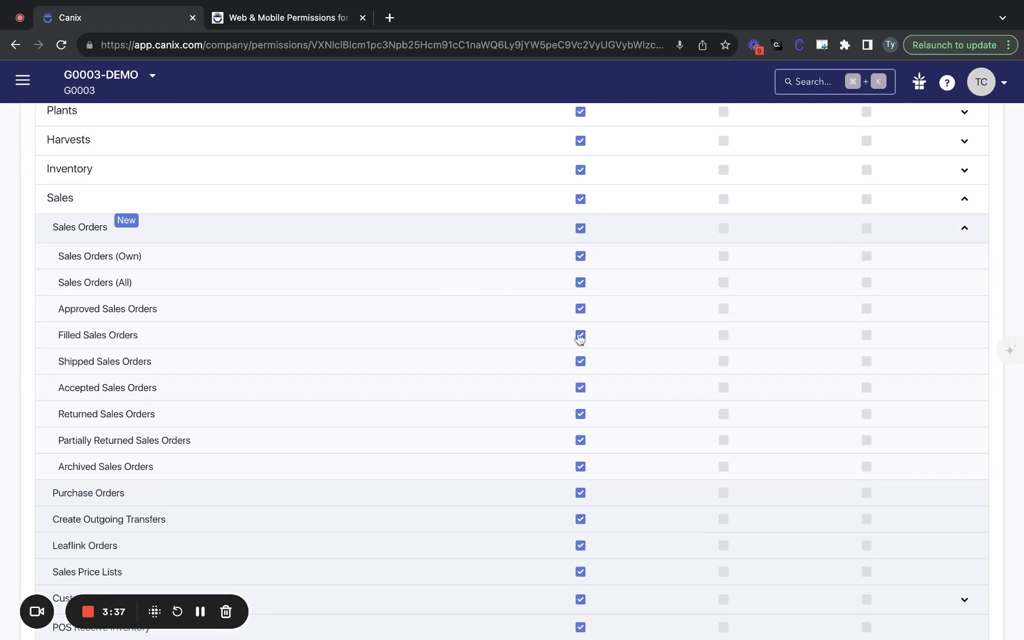
{"action": "scroll", "coordinate": [655, 306], "scroll_direction": "up", "scroll_amount": 2}
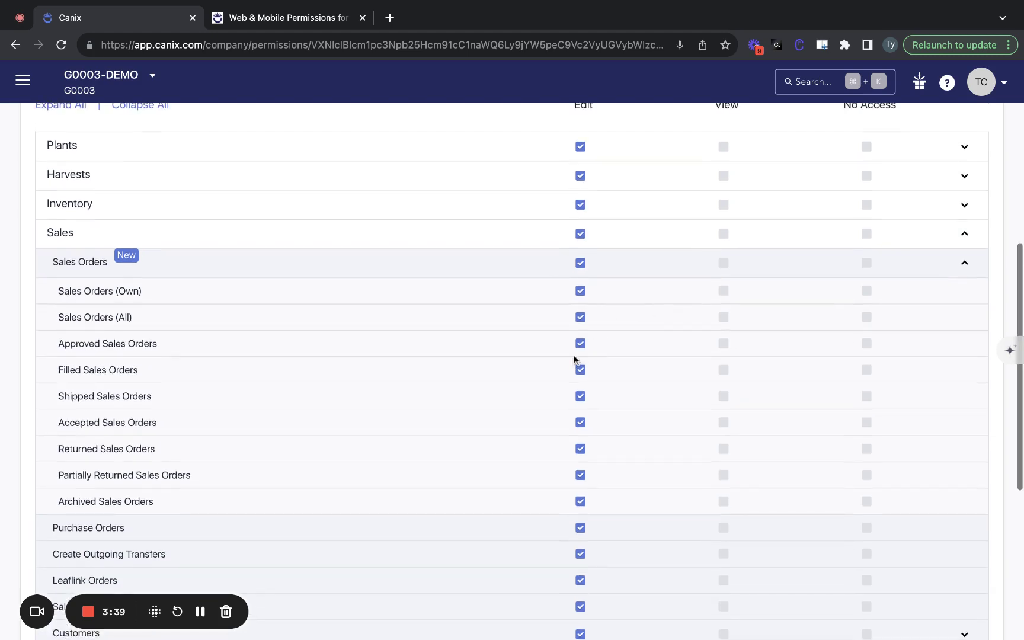
{"action": "scroll", "coordinate": [575, 358], "scroll_direction": "down", "scroll_amount": 1}
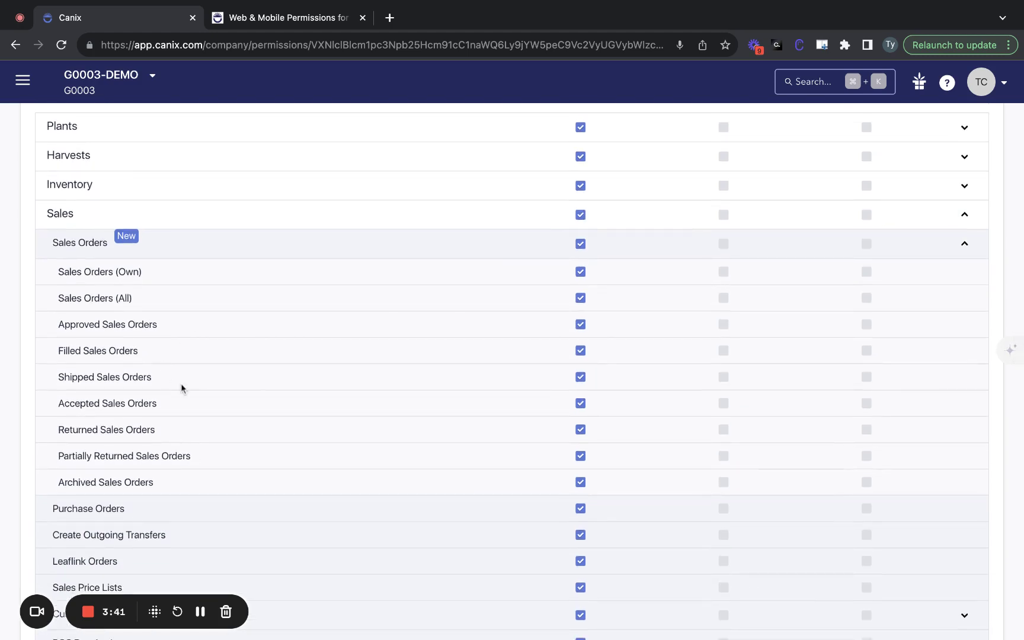
{"action": "left_click", "coordinate": [723, 350]}
{"action": "left_click", "coordinate": [724, 377]}
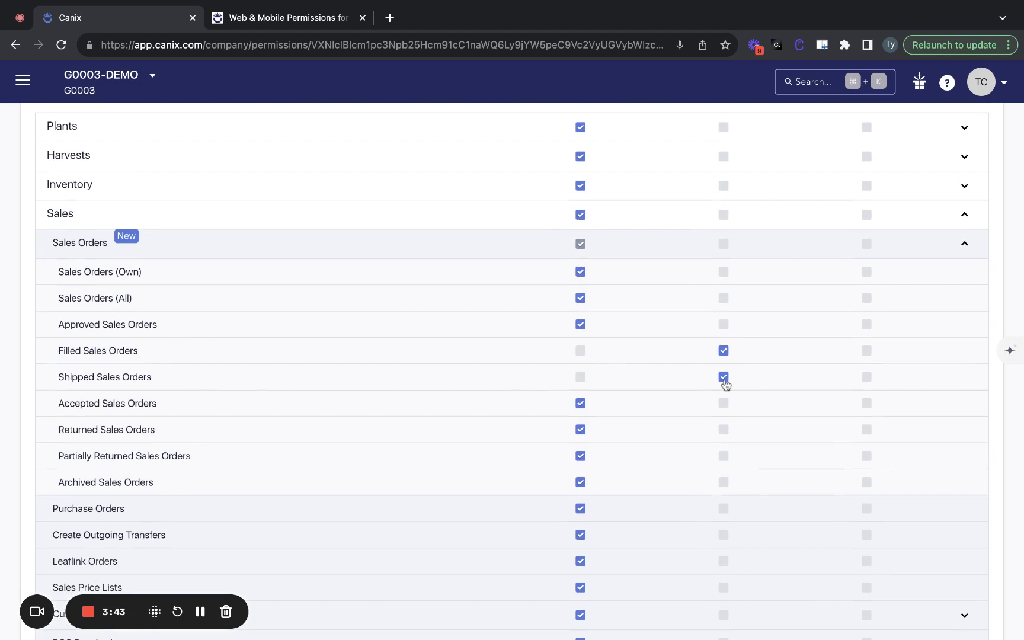
{"action": "left_click", "coordinate": [723, 403]}
{"action": "left_click", "coordinate": [723, 429]}
{"action": "left_click", "coordinate": [723, 456]}
{"action": "left_click", "coordinate": [723, 481]}
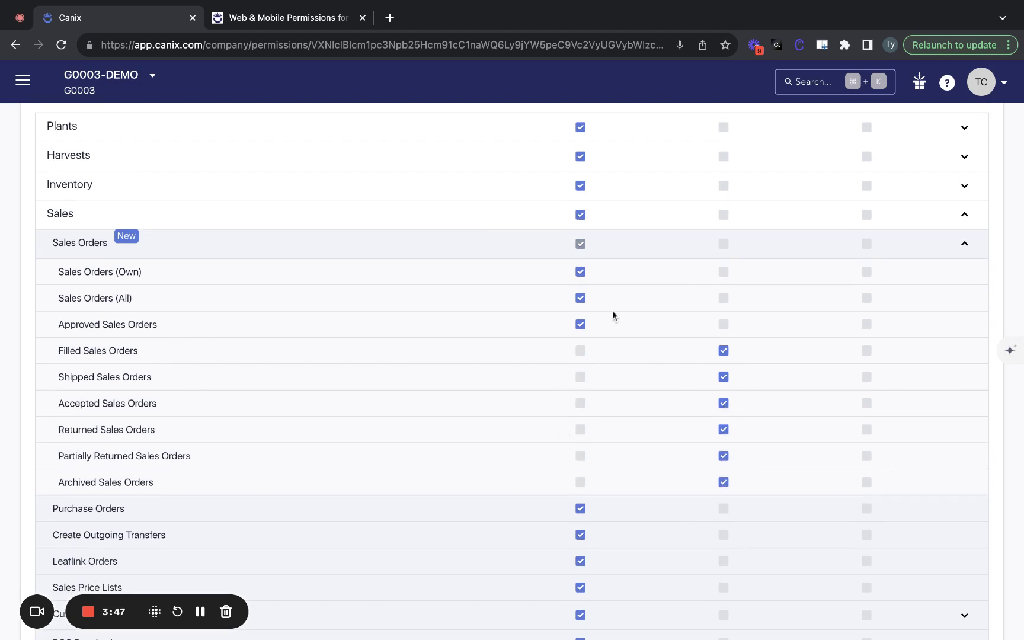
Step: Set the Approved Sales Orders permission to View
{"action": "scroll", "coordinate": [612, 314], "scroll_direction": "up", "scroll_amount": 2}
{"action": "scroll", "coordinate": [613, 313], "scroll_direction": "up", "scroll_amount": 1}
{"action": "scroll", "coordinate": [612, 314], "scroll_direction": "down", "scroll_amount": 2}
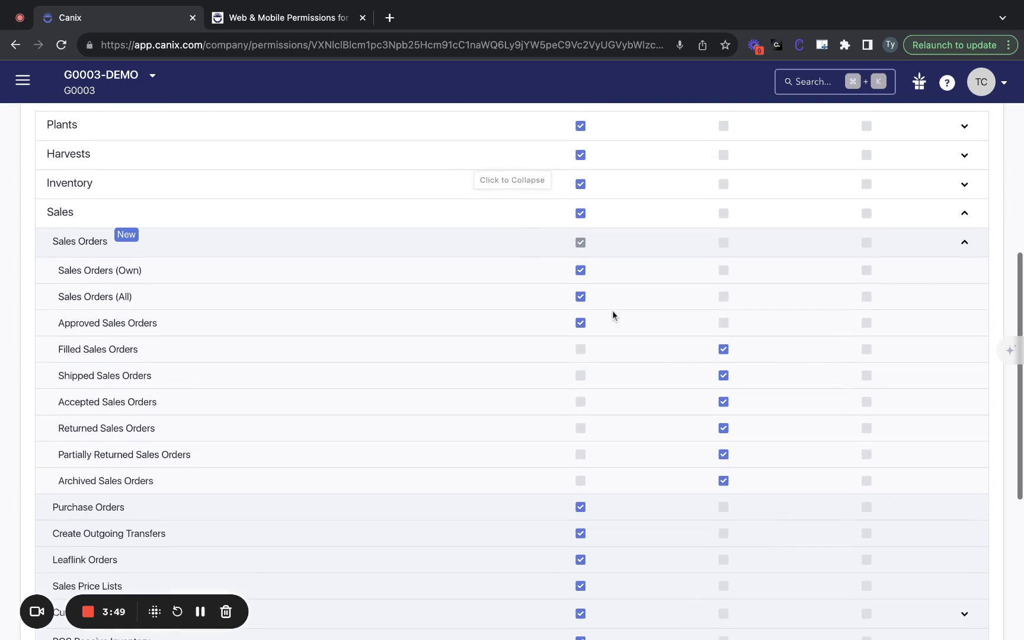
{"action": "left_click", "coordinate": [725, 324]}
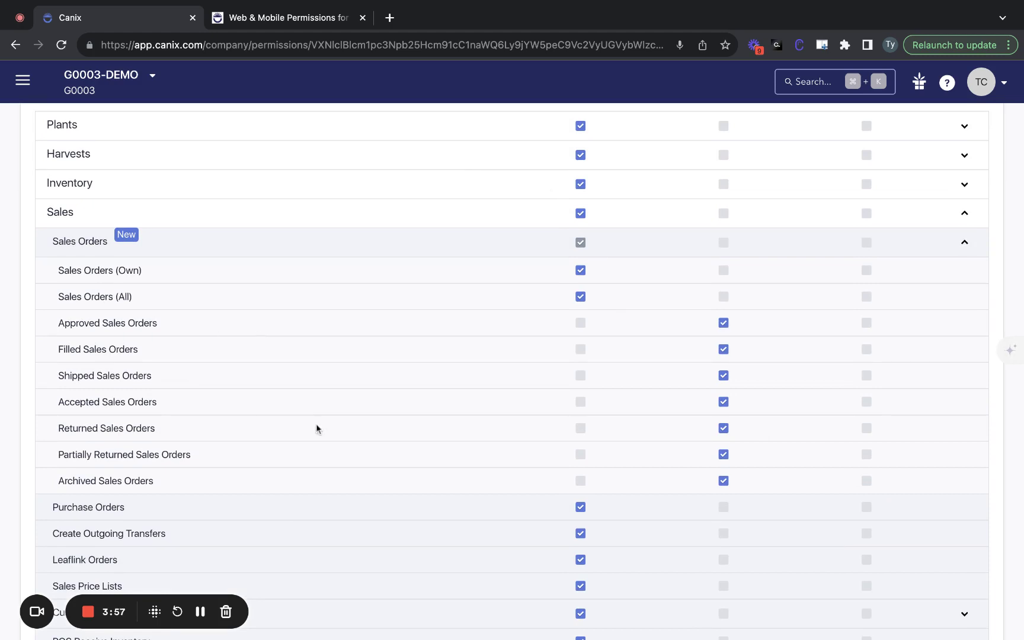
Step: Review the remaining Sales permissions, collapse Sales, and expand Inventory with its Non-cannabis inventory subsection
{"action": "scroll", "coordinate": [317, 426], "scroll_direction": "down", "scroll_amount": 2}
{"action": "scroll", "coordinate": [317, 426], "scroll_direction": "down", "scroll_amount": 2}
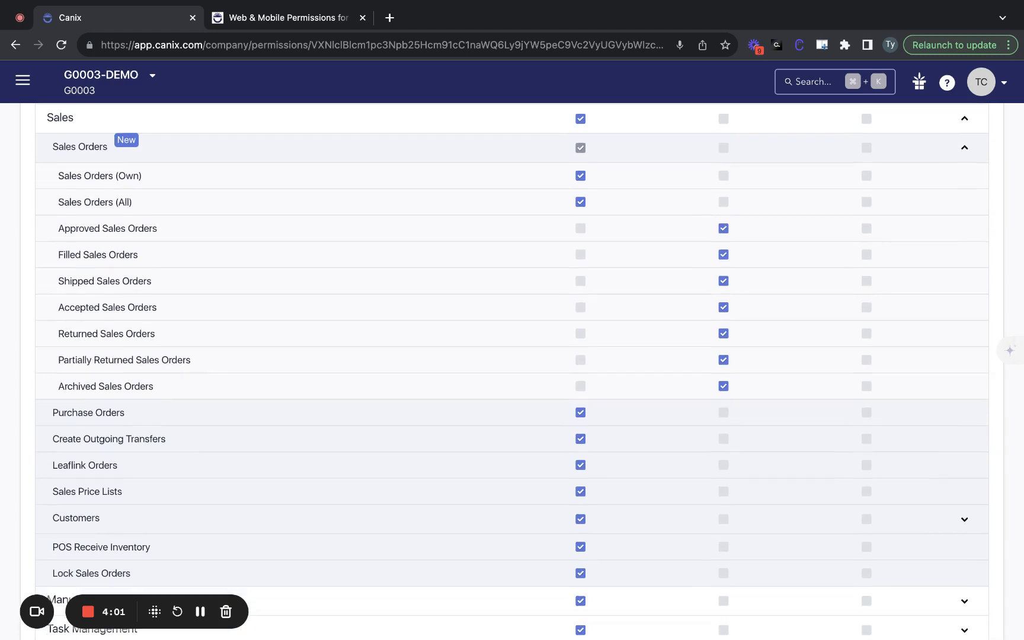
{"action": "scroll", "coordinate": [512, 367], "scroll_direction": "down", "scroll_amount": 1}
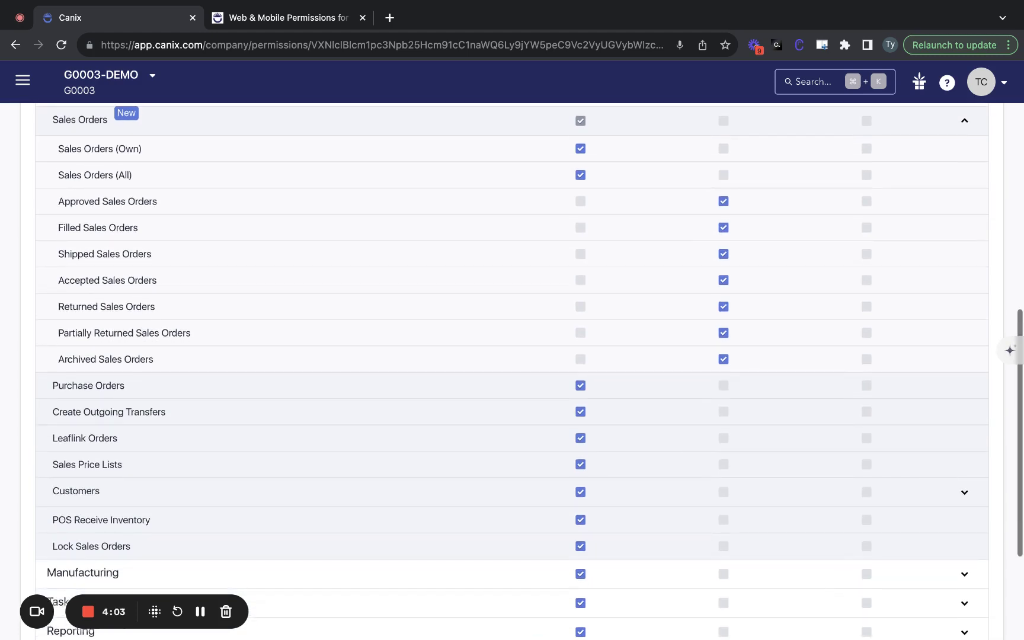
{"action": "scroll", "coordinate": [512, 391], "scroll_direction": "down", "scroll_amount": 7}
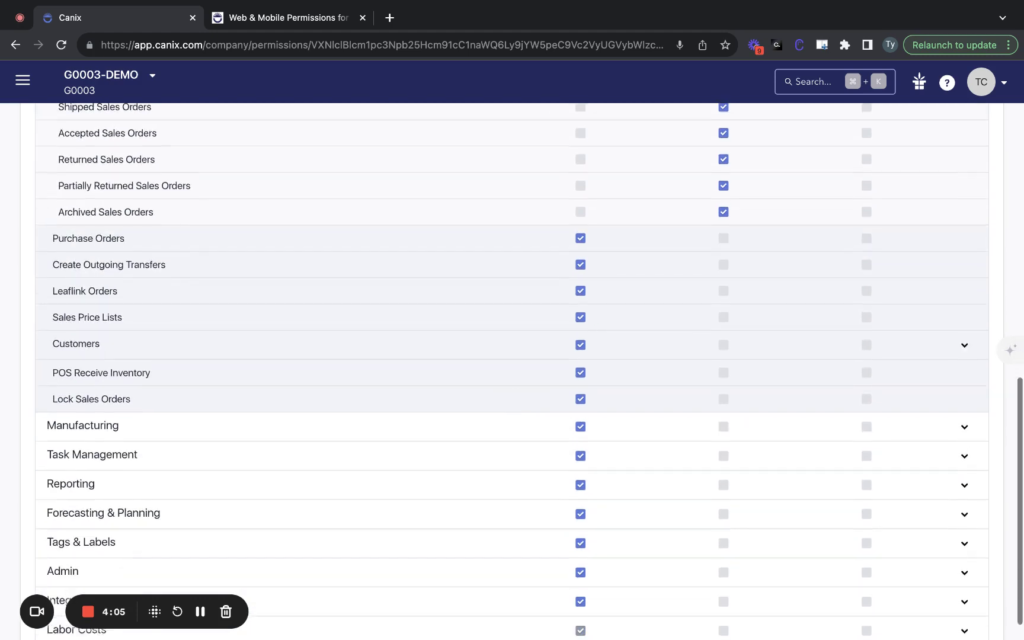
{"action": "scroll", "coordinate": [365, 175], "scroll_direction": "up", "scroll_amount": 10}
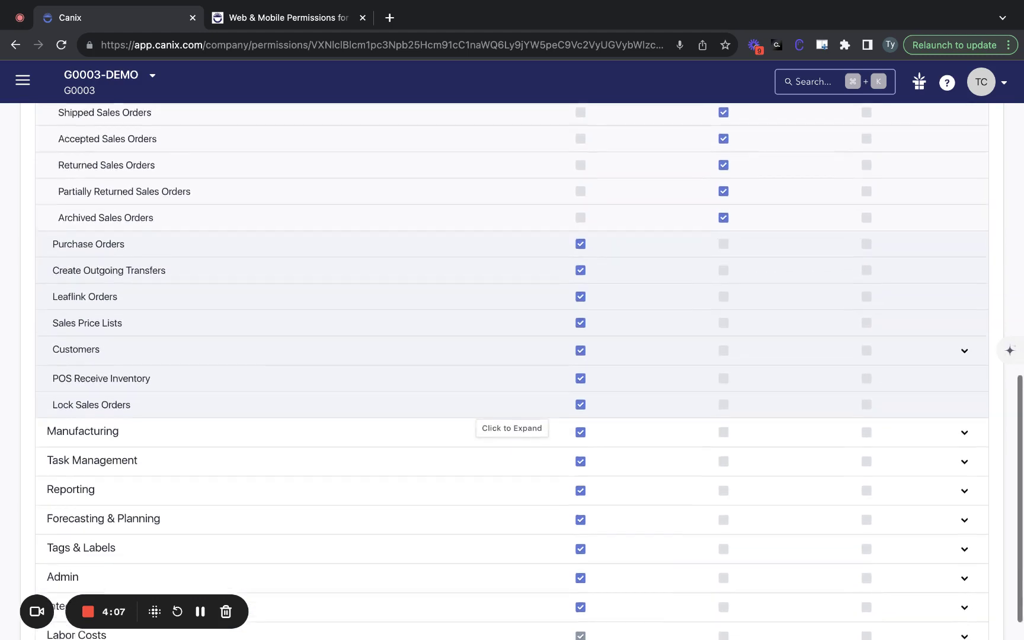
{"action": "left_click", "coordinate": [365, 175]}
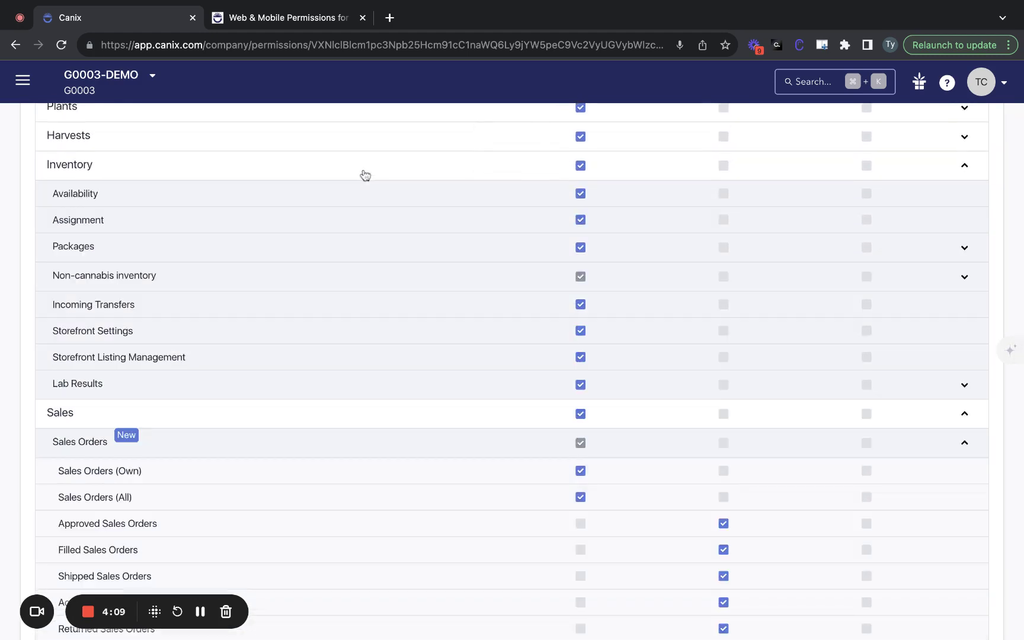
{"action": "left_click", "coordinate": [296, 415]}
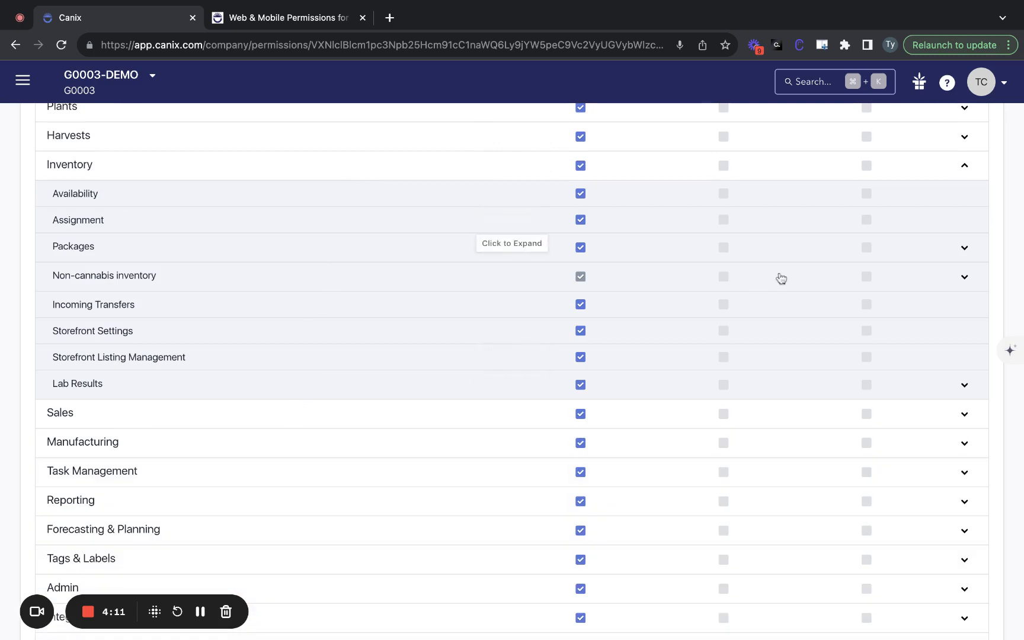
{"action": "left_click", "coordinate": [969, 279]}
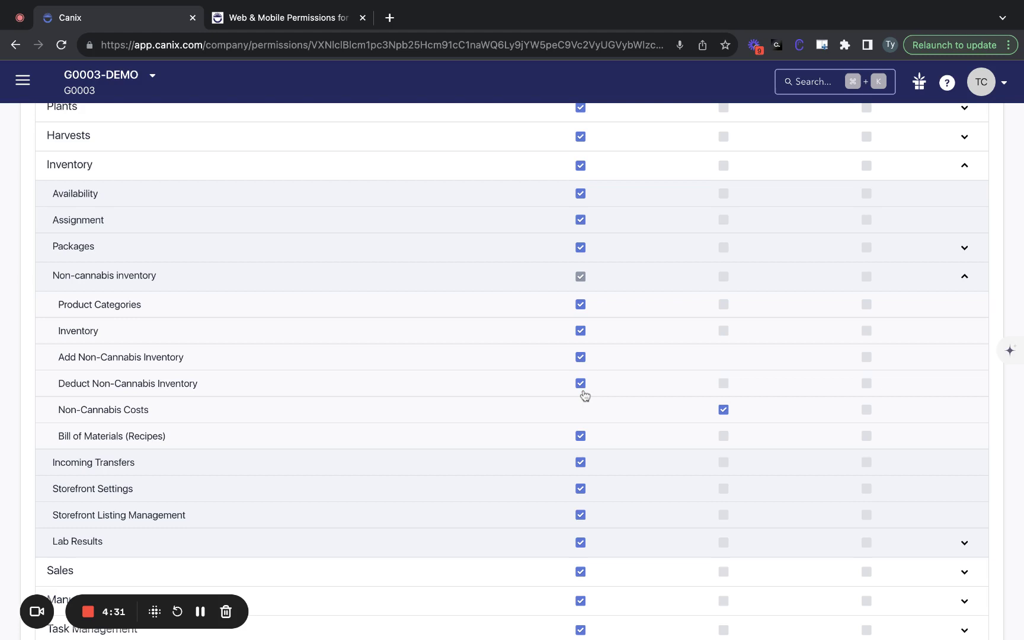
Step: Collapse Non-cannabis inventory and Inventory, and expand Admin with its Facility Data subsection to review the permissions
{"action": "left_click", "coordinate": [499, 282]}
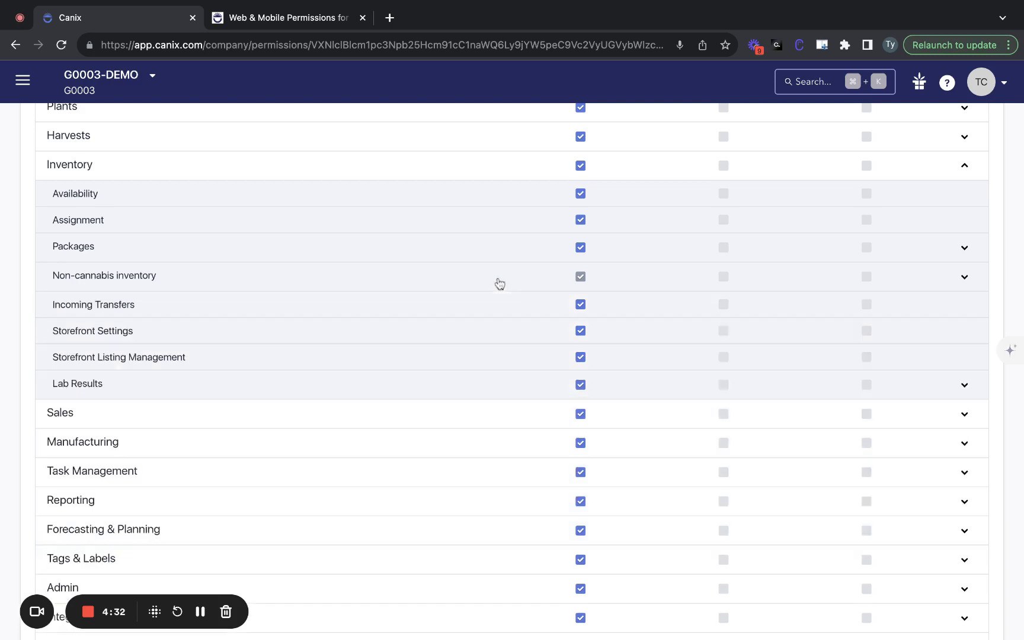
{"action": "left_click", "coordinate": [417, 165]}
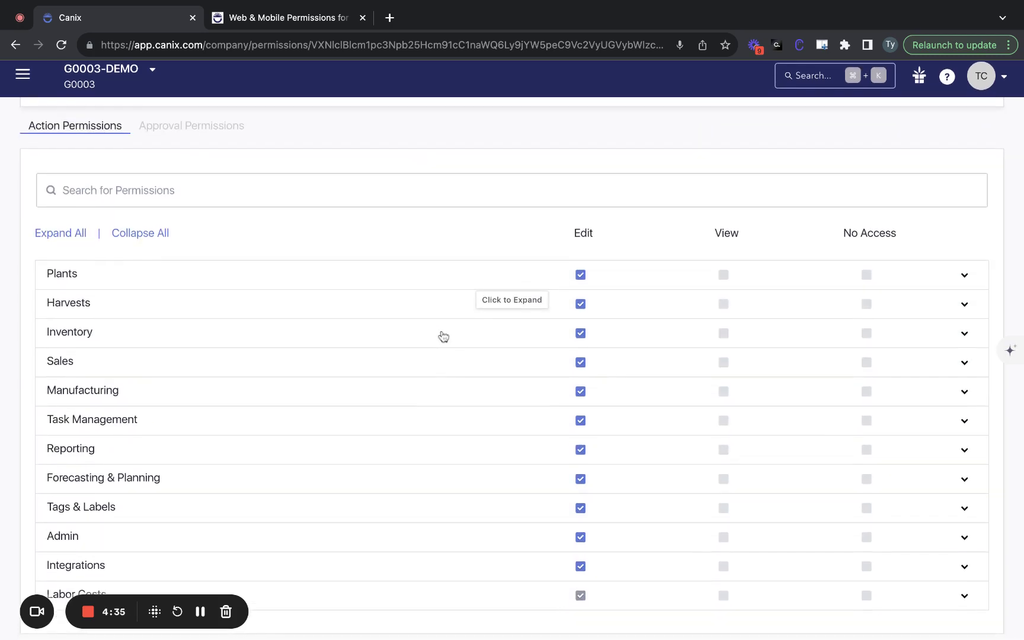
{"action": "left_click", "coordinate": [409, 544]}
{"action": "scroll", "coordinate": [430, 400], "scroll_direction": "down", "scroll_amount": 4}
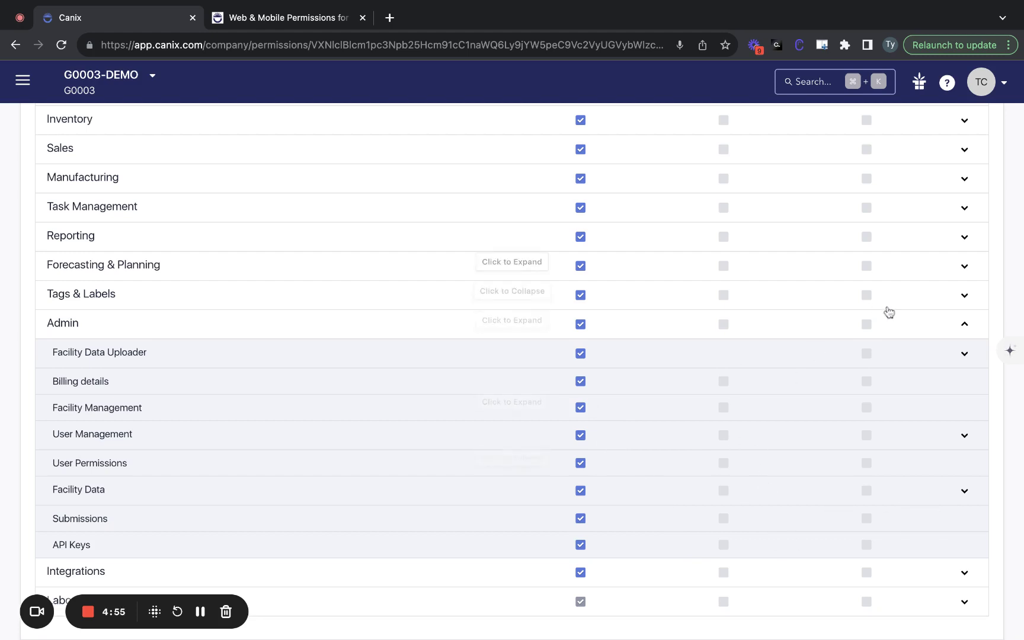
{"action": "left_click", "coordinate": [934, 493]}
{"action": "scroll", "coordinate": [933, 494], "scroll_direction": "down", "scroll_amount": 3}
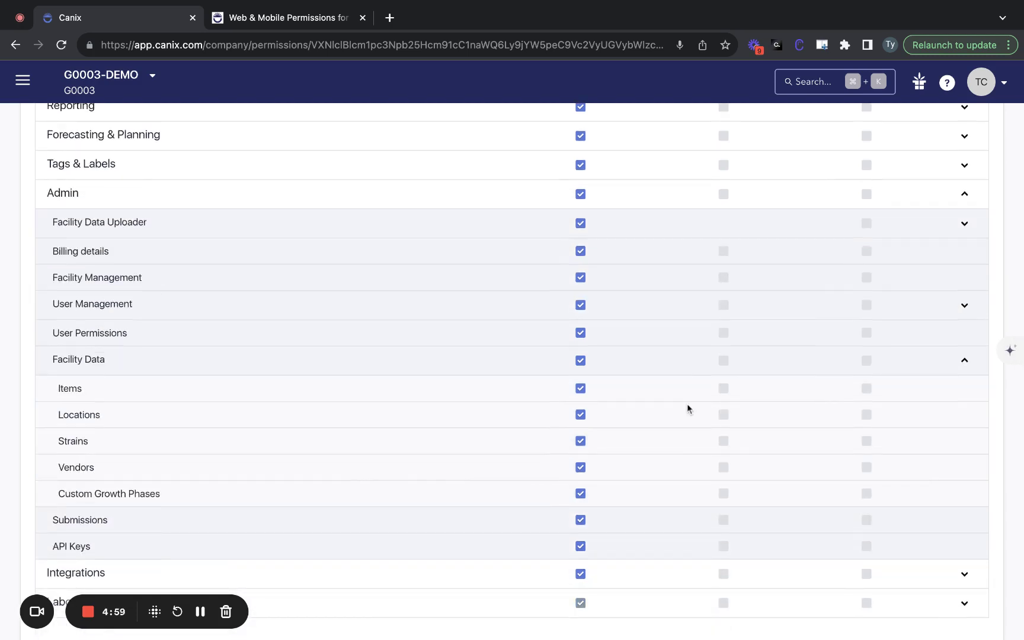
Step: Collapse Facility Data and Admin, and expand Labor Costs to read the help notes on its two permissions
{"action": "scroll", "coordinate": [549, 368], "scroll_direction": "down", "scroll_amount": 1}
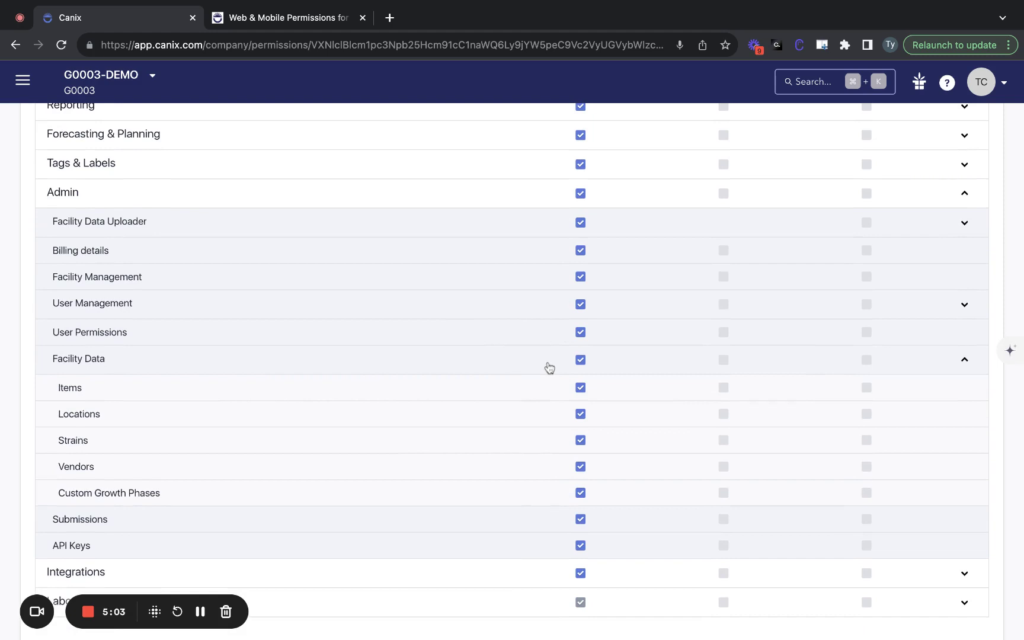
{"action": "left_click", "coordinate": [966, 364]}
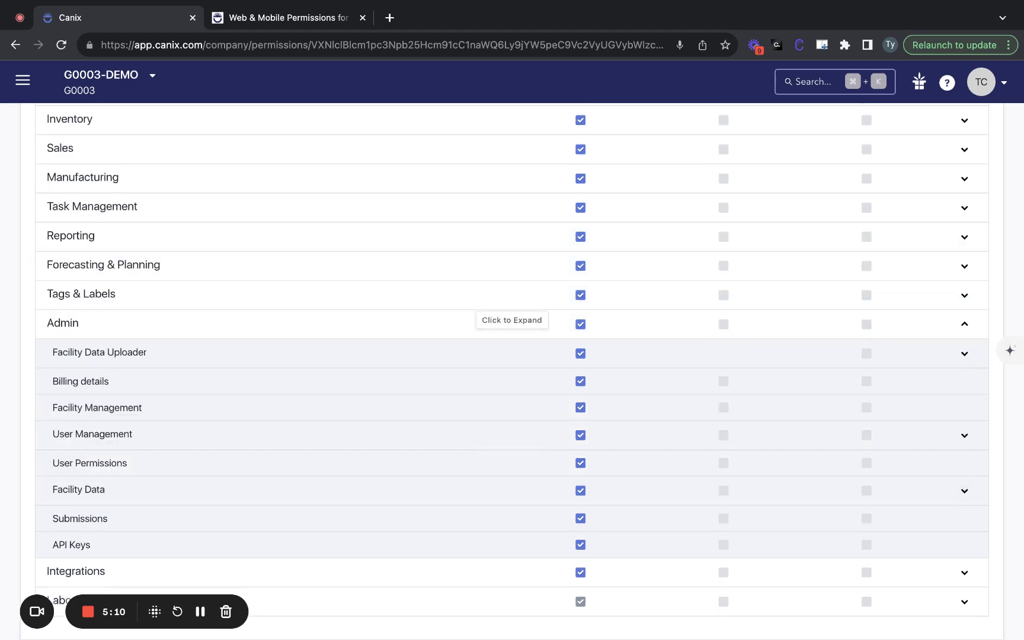
{"action": "left_click", "coordinate": [411, 334]}
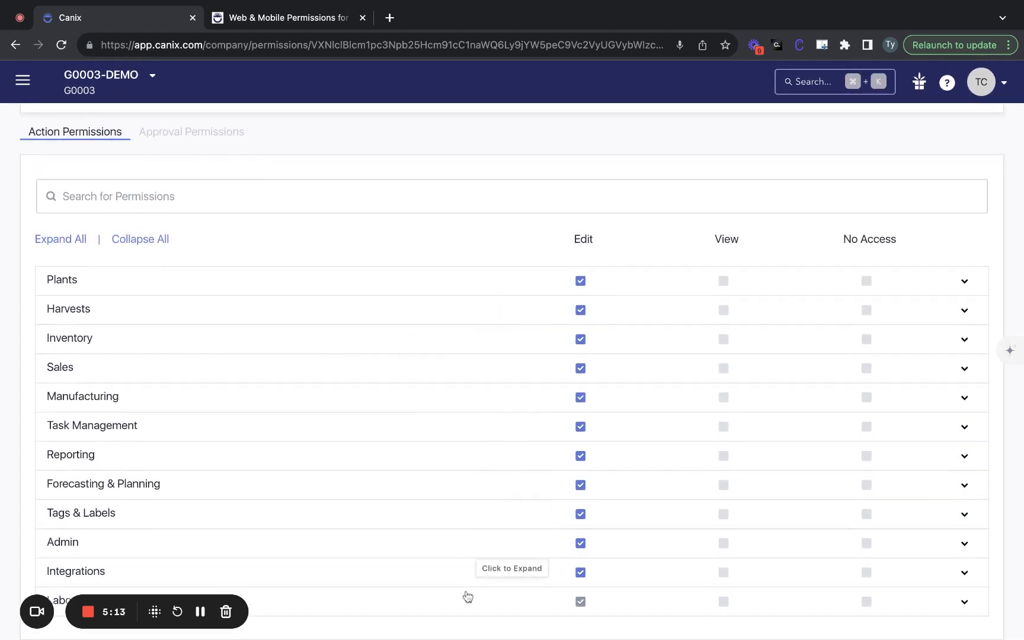
{"action": "left_click", "coordinate": [468, 596]}
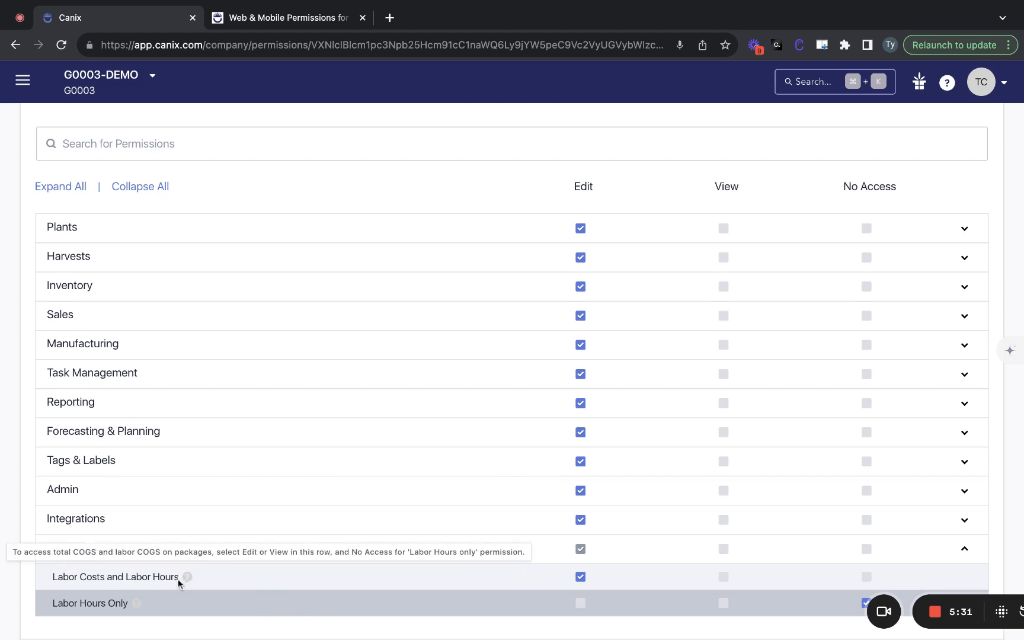
{"action": "mouse_move", "coordinate": [129, 603]}
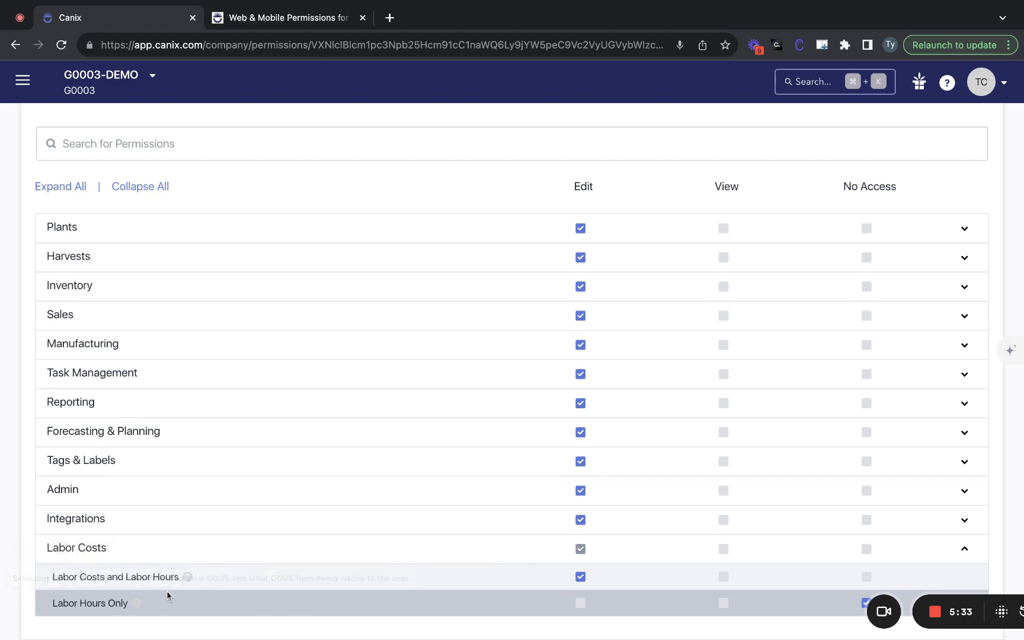
{"action": "mouse_move", "coordinate": [180, 579]}
Step: Try Edit for Labor Hours Only with No Access for Labor Costs and Labor Hours, and restore both permissions
{"action": "left_click", "coordinate": [580, 606]}
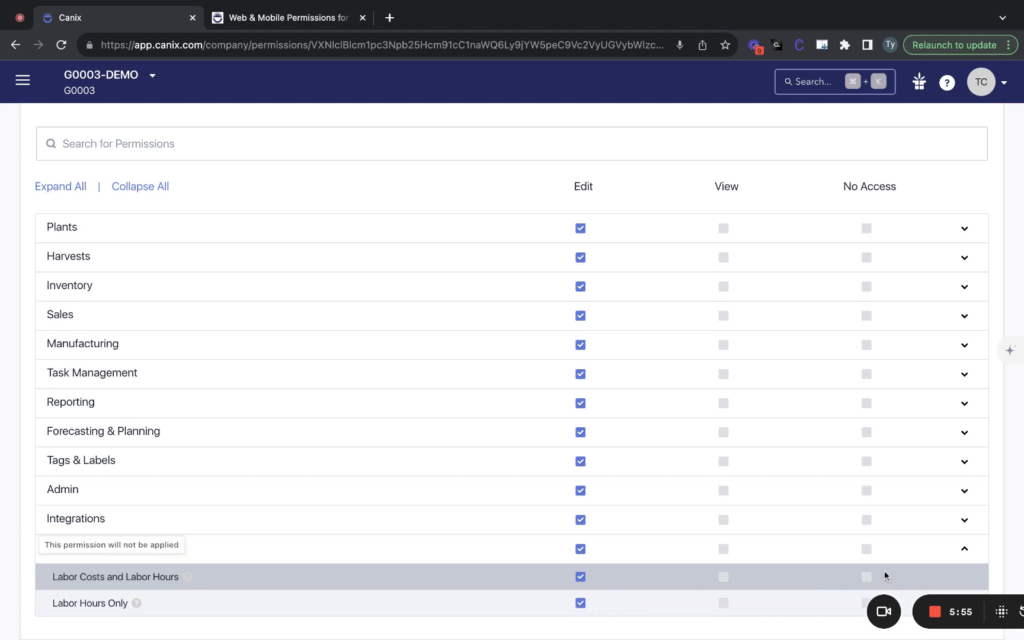
{"action": "left_click", "coordinate": [866, 576]}
{"action": "left_click", "coordinate": [580, 576]}
{"action": "left_click", "coordinate": [865, 603]}
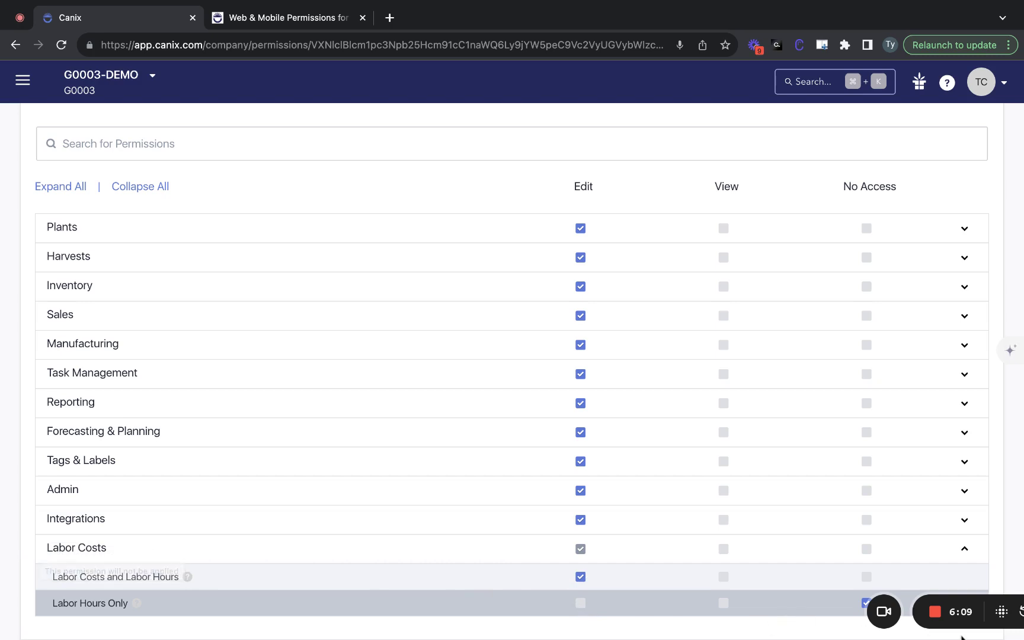
Step: Collapse Labor Costs, and glance at the Web & Mobile Permissions for Users help article before returning to the permission group
{"action": "left_click_drag", "start_coordinate": [967, 622], "coordinate": [121, 622]}
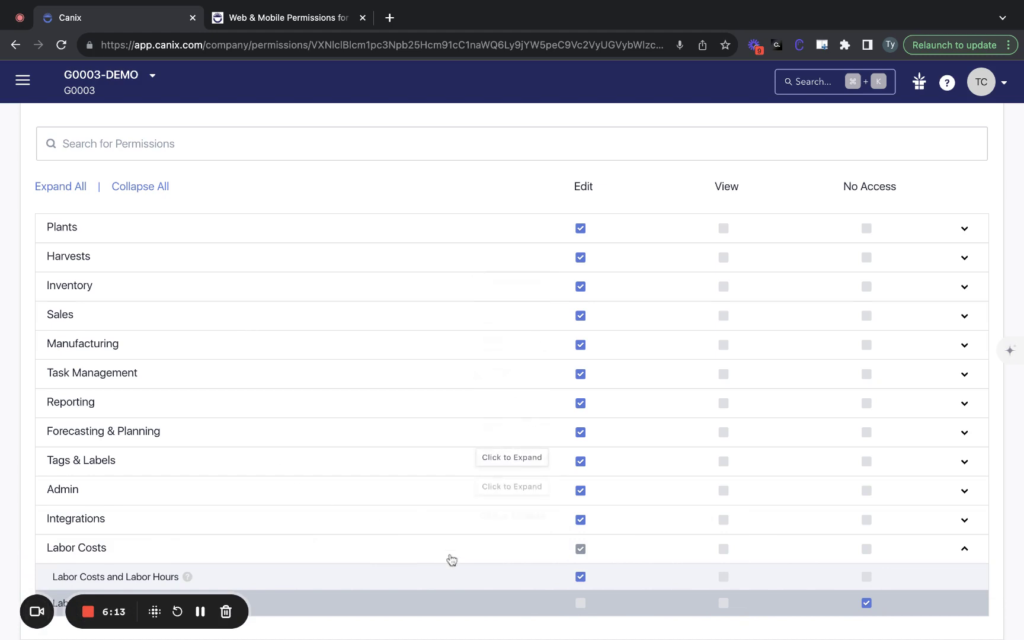
{"action": "left_click", "coordinate": [481, 558]}
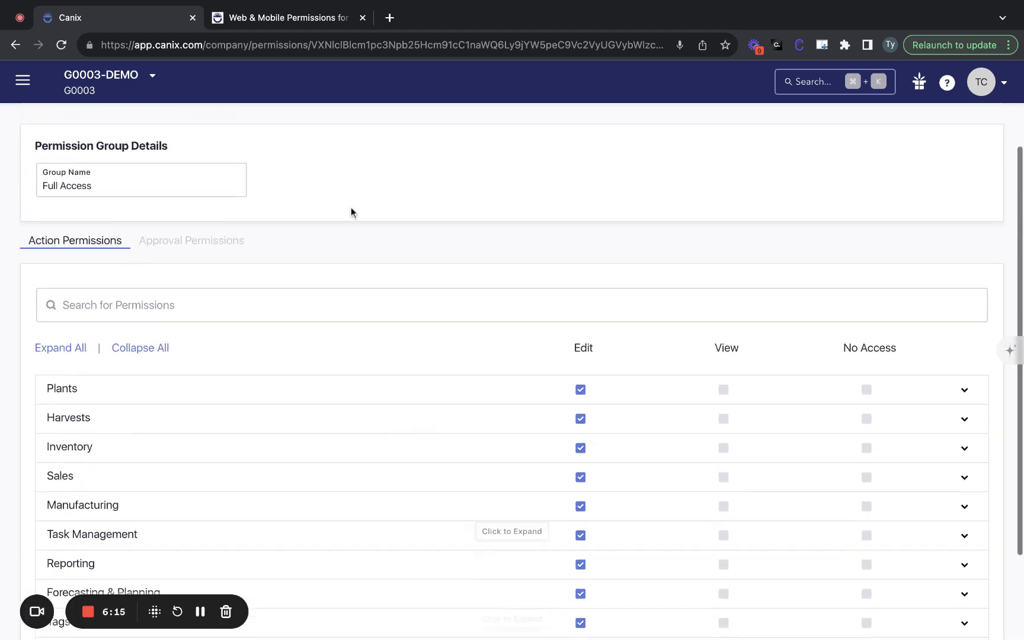
{"action": "left_click", "coordinate": [300, 16]}
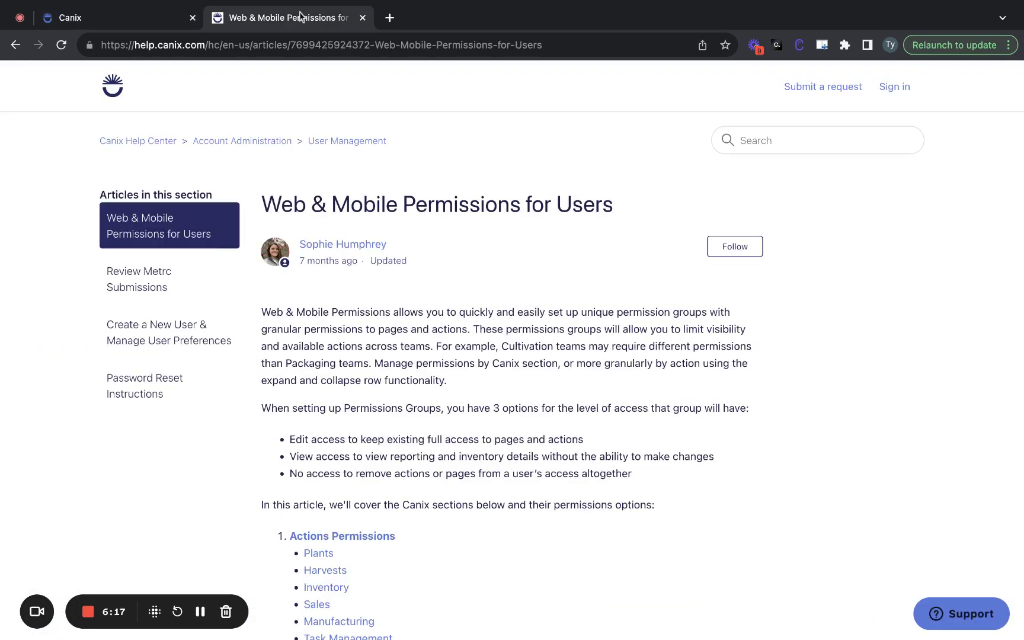
{"action": "left_click", "coordinate": [146, 16]}
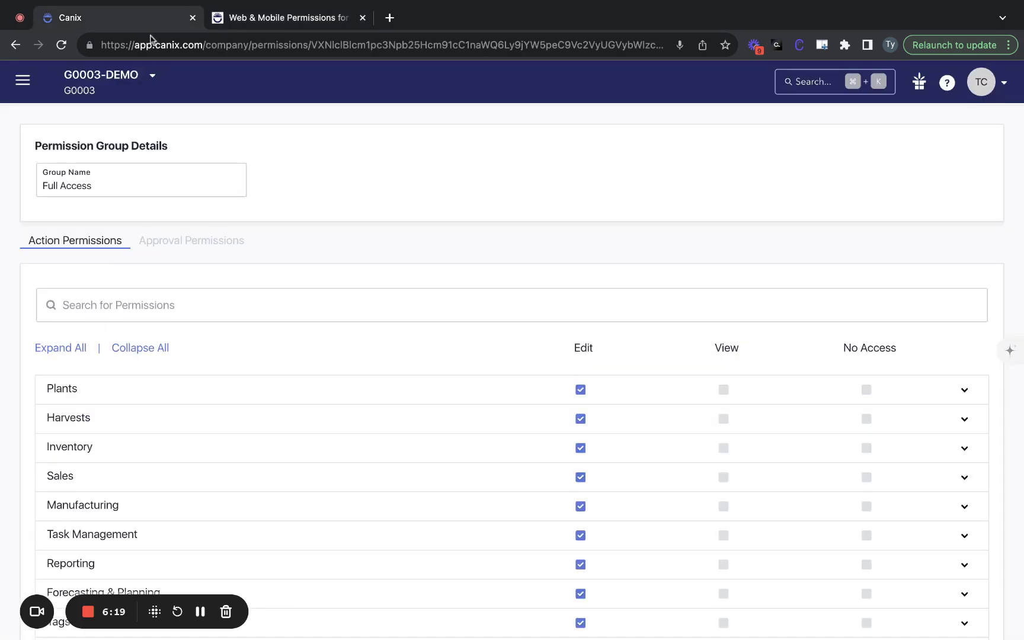
Step: Show the group's Approval Permissions and expand Plant Batches to review its individual actions
{"action": "left_click", "coordinate": [191, 239]}
{"action": "scroll", "coordinate": [403, 301], "scroll_direction": "down", "scroll_amount": 2}
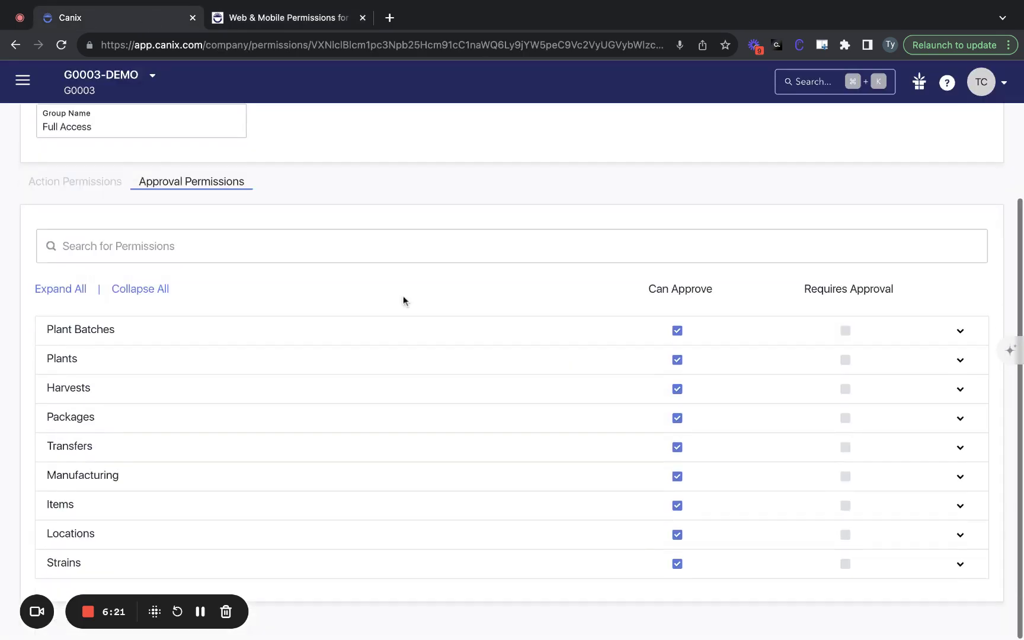
{"action": "left_click", "coordinate": [926, 333]}
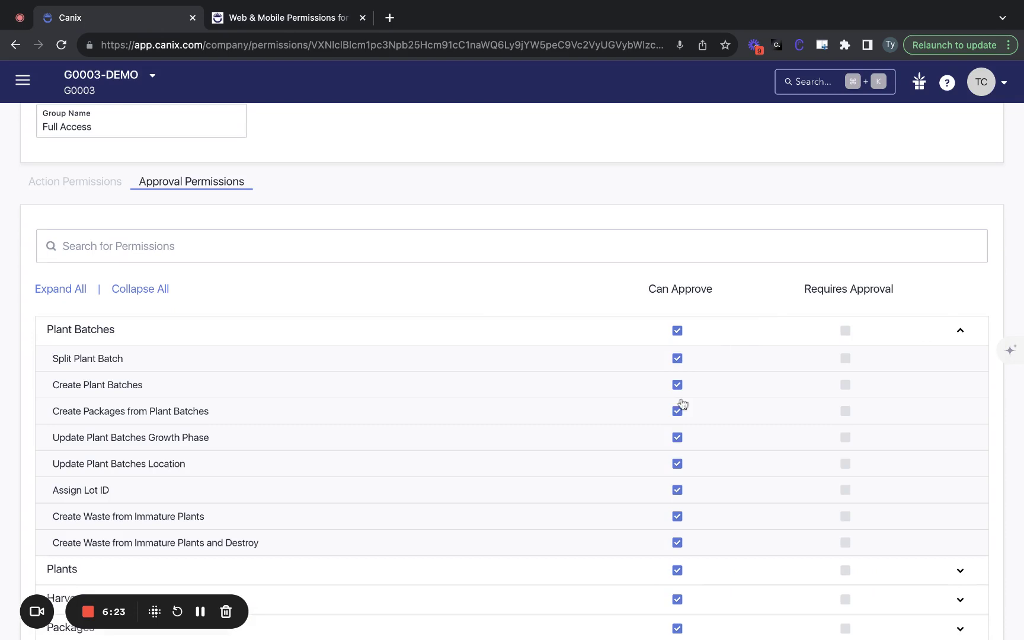
{"action": "scroll", "coordinate": [823, 343], "scroll_direction": "down", "scroll_amount": 2}
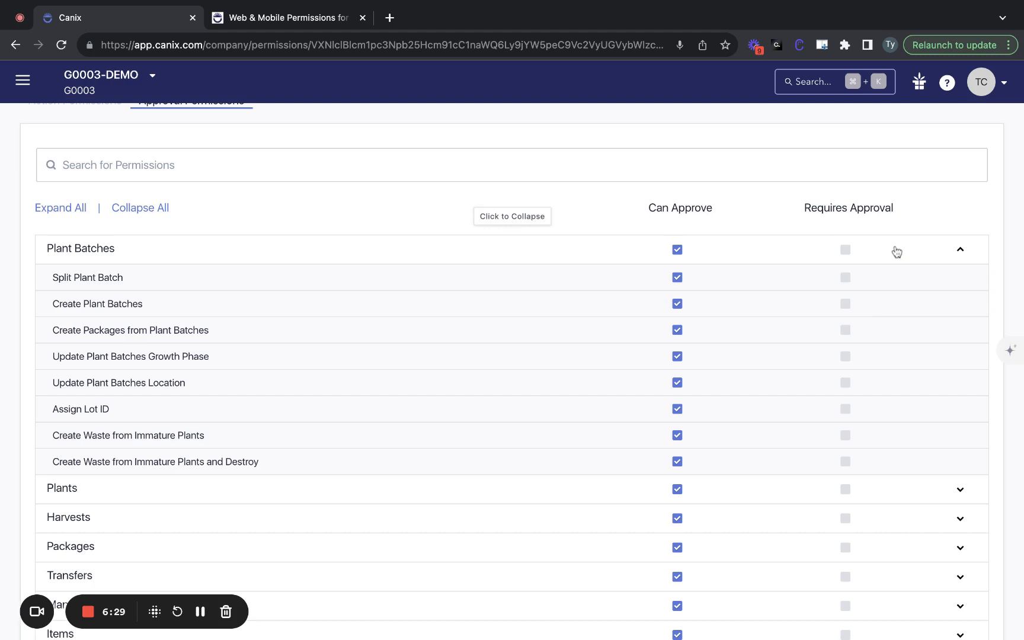
{"action": "scroll", "coordinate": [851, 330], "scroll_direction": "down", "scroll_amount": 2}
{"action": "scroll", "coordinate": [851, 332], "scroll_direction": "up", "scroll_amount": 1}
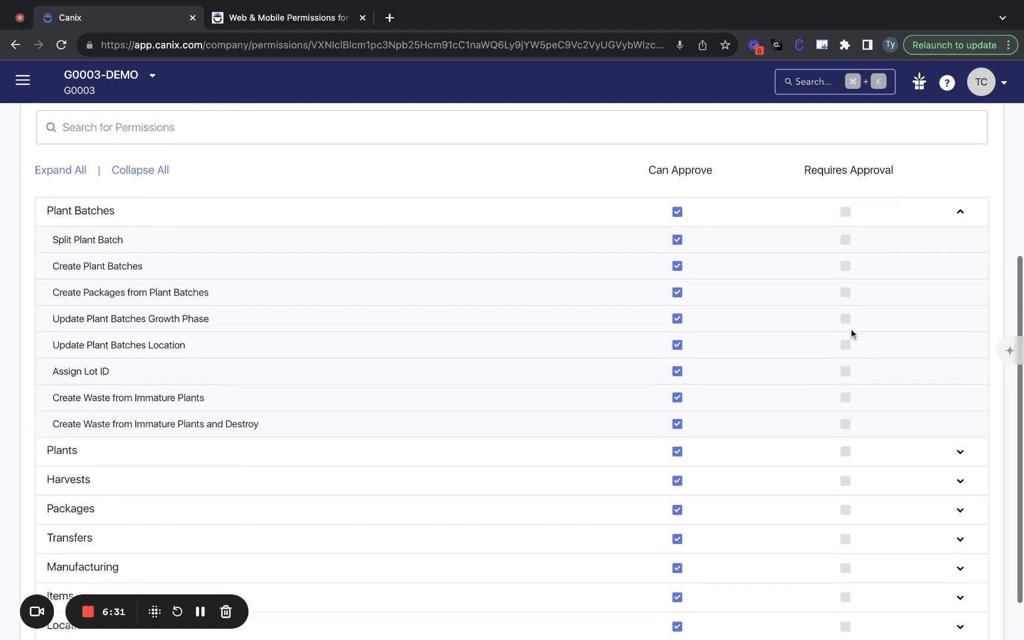
Step: Enable both Can Approve and Requires Approval for all Plant Batches actions, and collapse Plant Batches
{"action": "left_click", "coordinate": [846, 240]}
{"action": "left_click", "coordinate": [846, 268]}
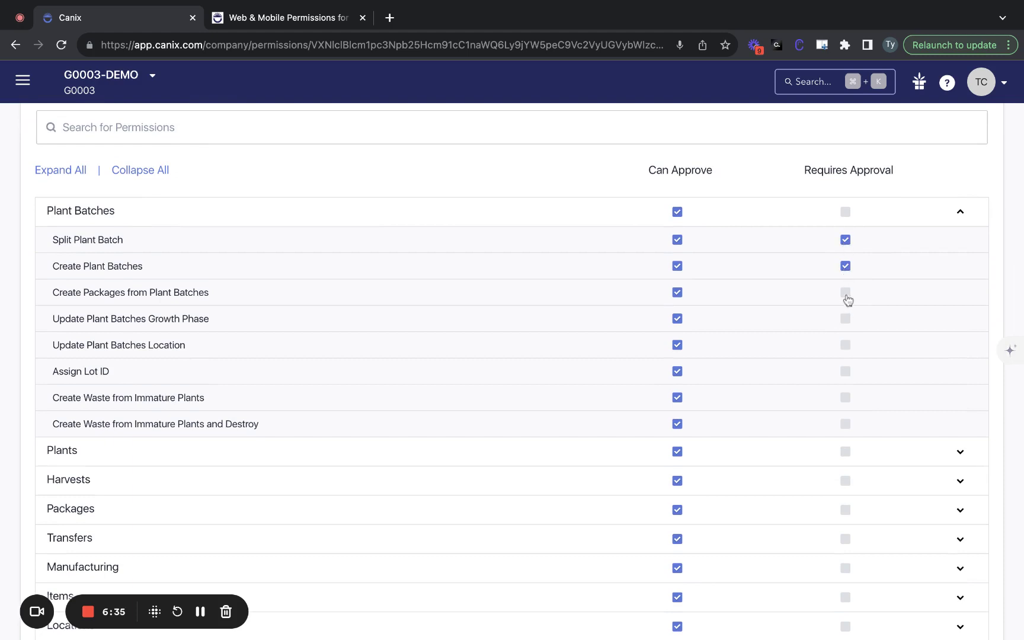
{"action": "left_click", "coordinate": [845, 292]}
{"action": "left_click", "coordinate": [677, 212]}
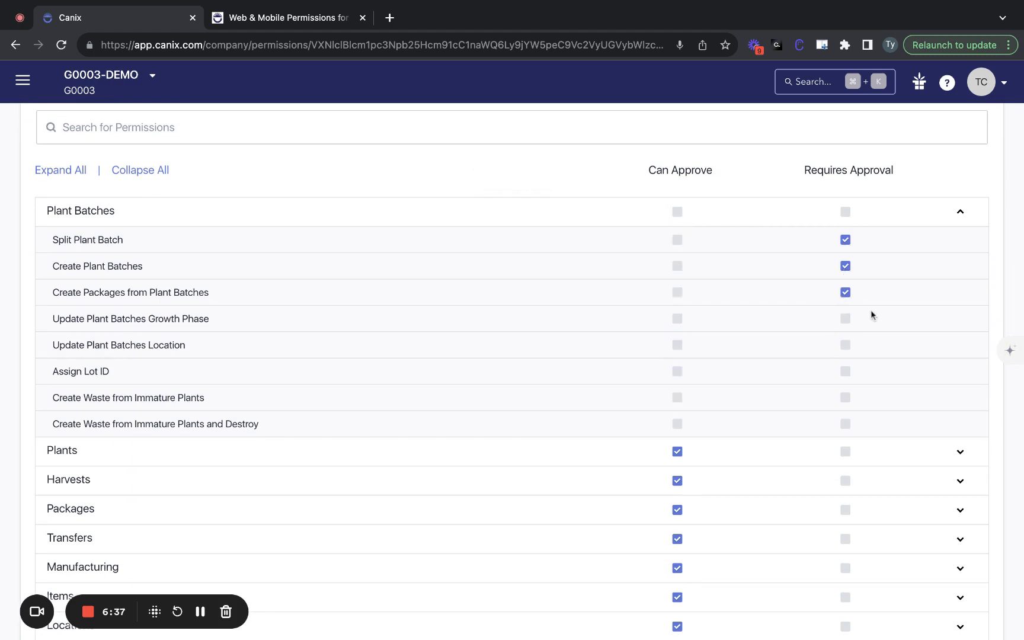
{"action": "left_click", "coordinate": [845, 213]}
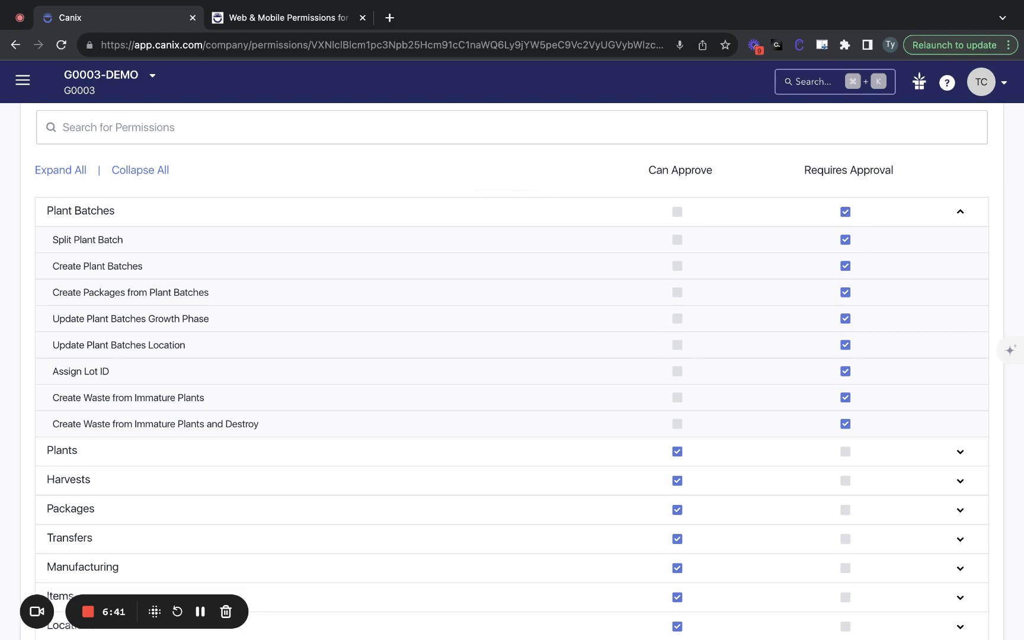
{"action": "left_click", "coordinate": [677, 211]}
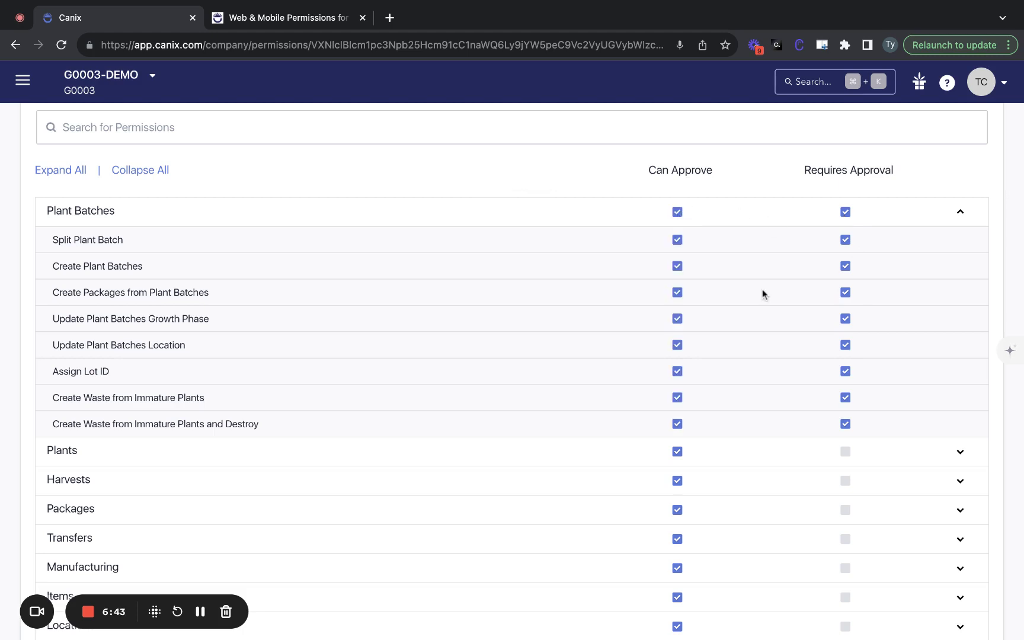
{"action": "scroll", "coordinate": [762, 288], "scroll_direction": "down", "scroll_amount": 2}
{"action": "left_click", "coordinate": [932, 166]}
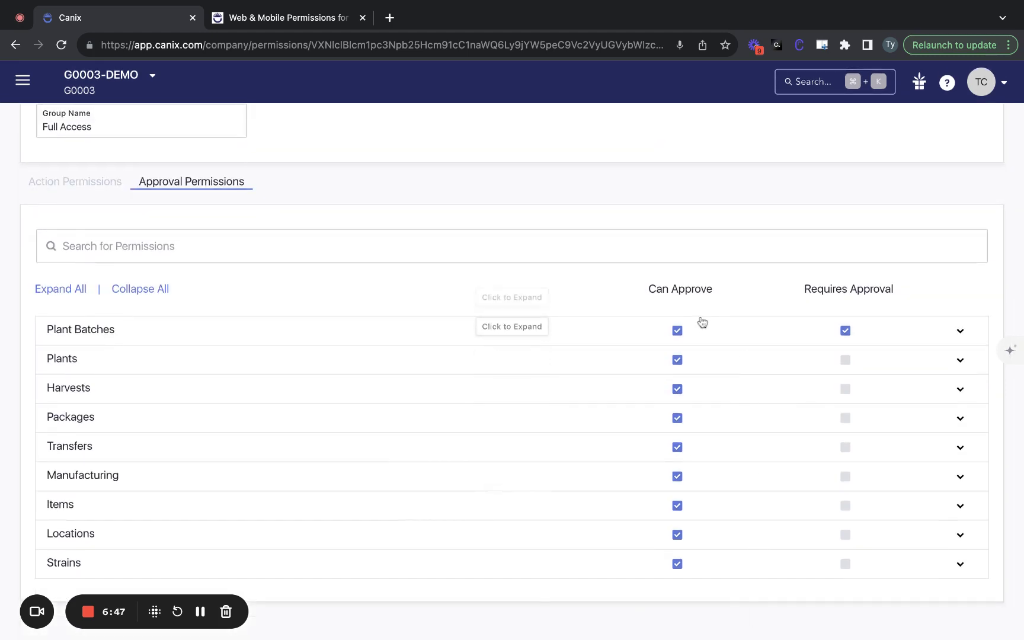
{"action": "scroll", "coordinate": [442, 364], "scroll_direction": "up", "scroll_amount": 3}
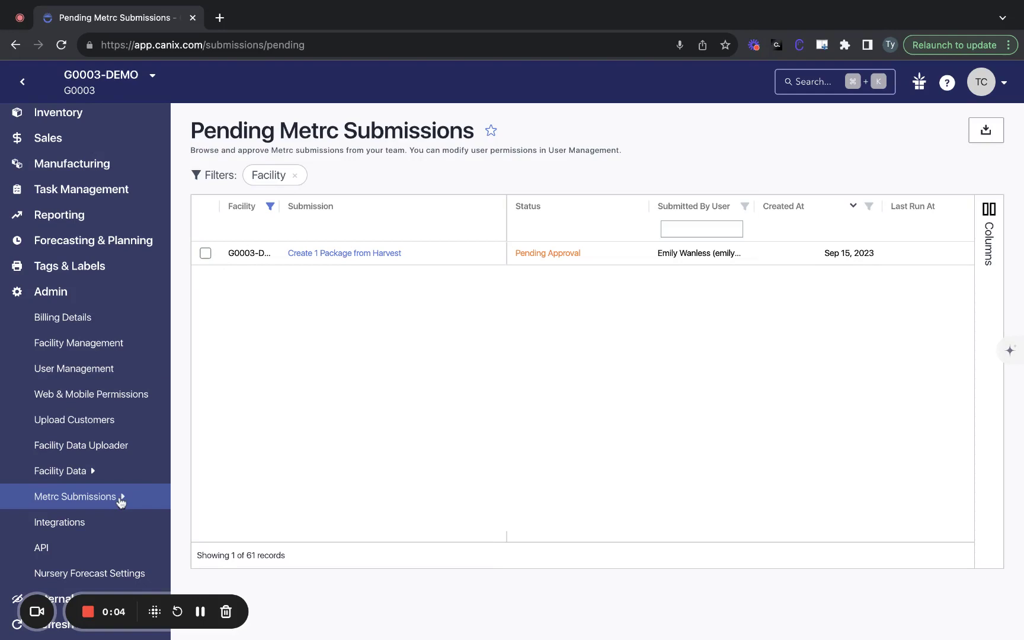
Step: Review the full summary of the Create 1 Package from Harvest submission among the pending Metrc submissions, and close its details
{"action": "mouse_move", "coordinate": [120, 497]}
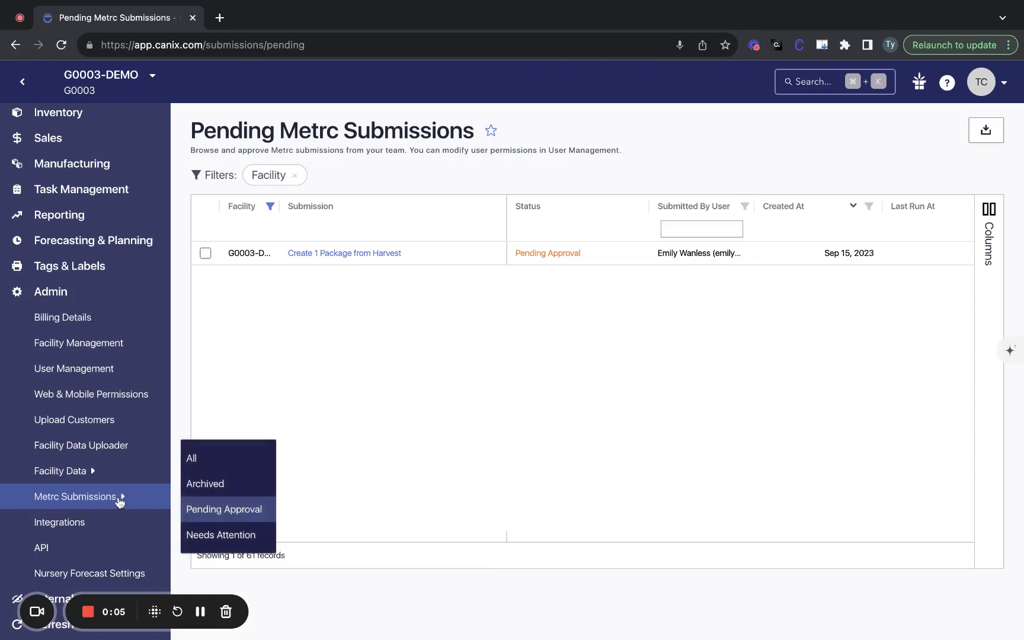
{"action": "left_click", "coordinate": [242, 516]}
{"action": "left_click", "coordinate": [348, 260]}
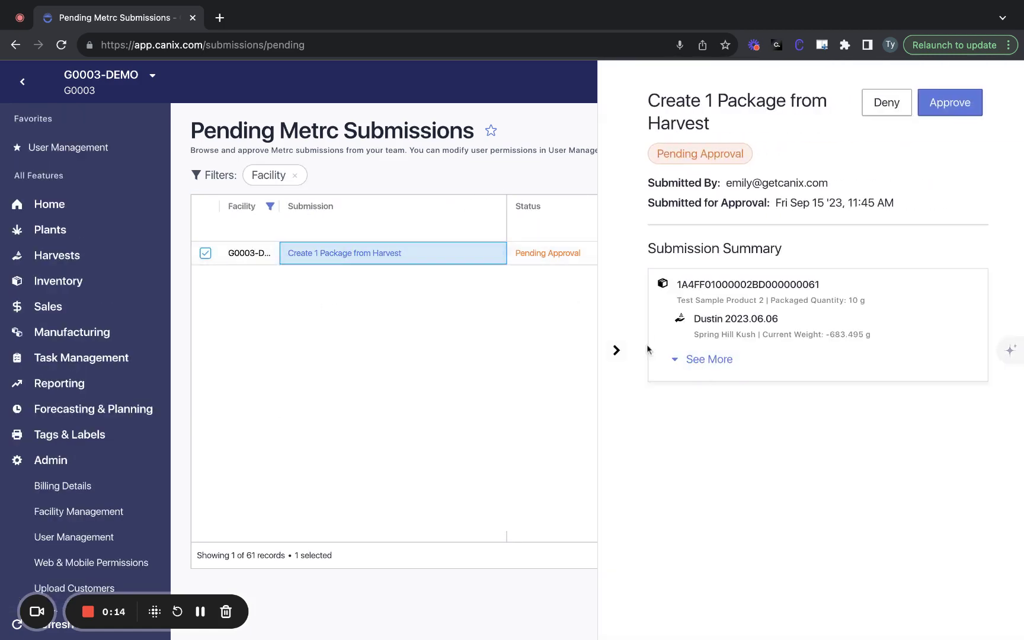
{"action": "left_click", "coordinate": [692, 359]}
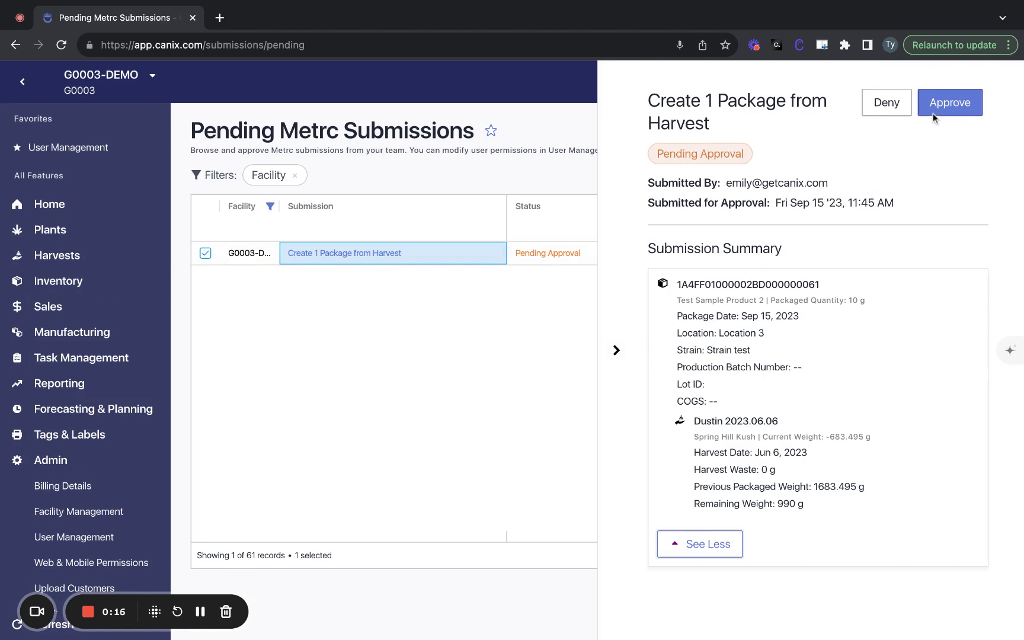
{"action": "triple_click", "coordinate": [743, 127]}
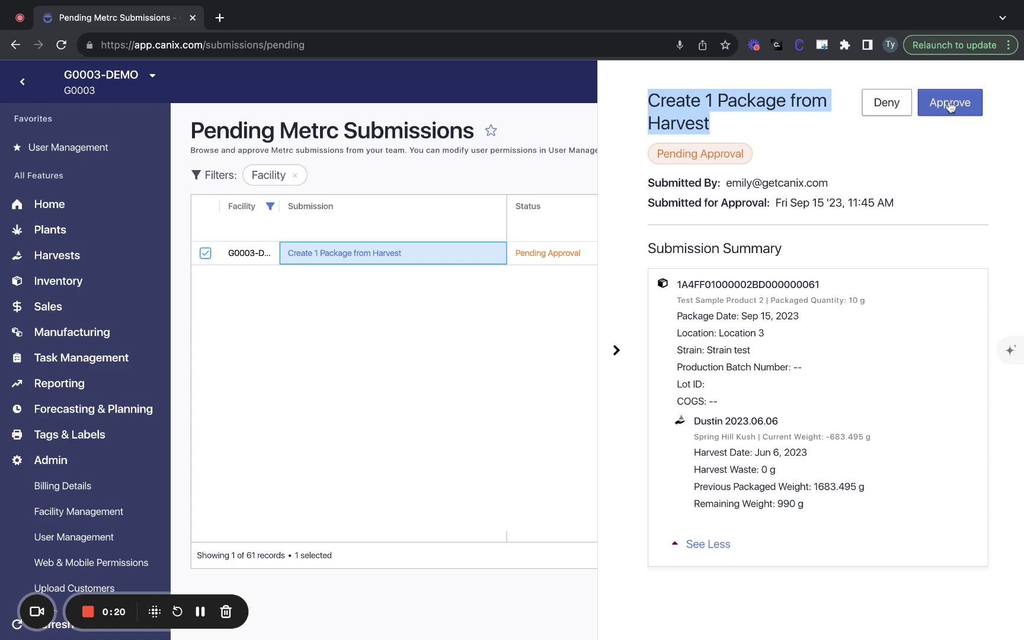
{"action": "left_click", "coordinate": [620, 315]}
Step: Open the first user in User Management, read the submission notification options under Roles & Permissions, and close the user without changes
{"action": "scroll", "coordinate": [65, 456], "scroll_direction": "down", "scroll_amount": 3}
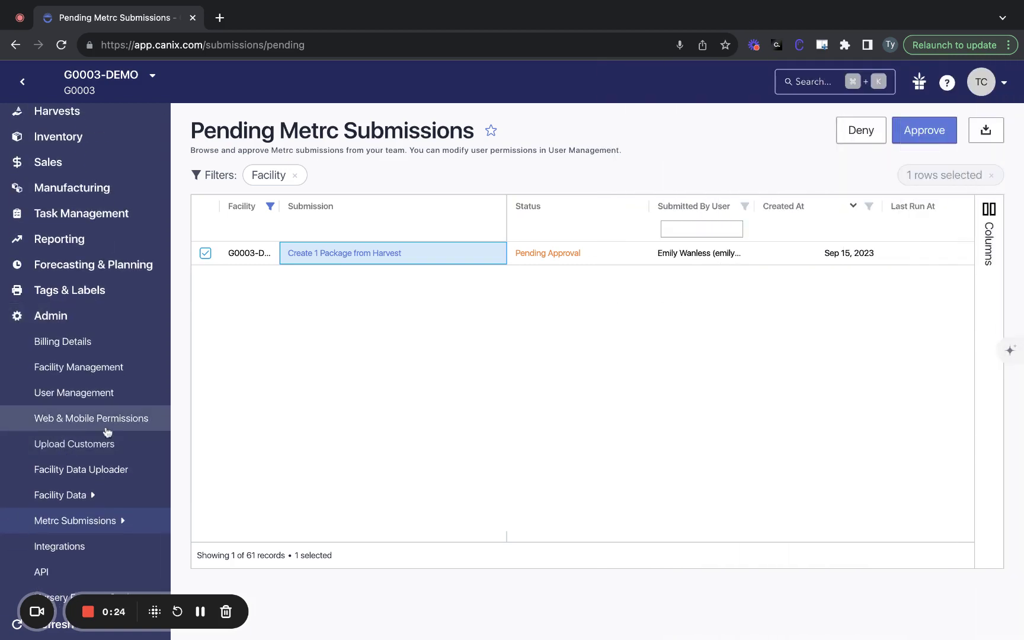
{"action": "left_click", "coordinate": [109, 393]}
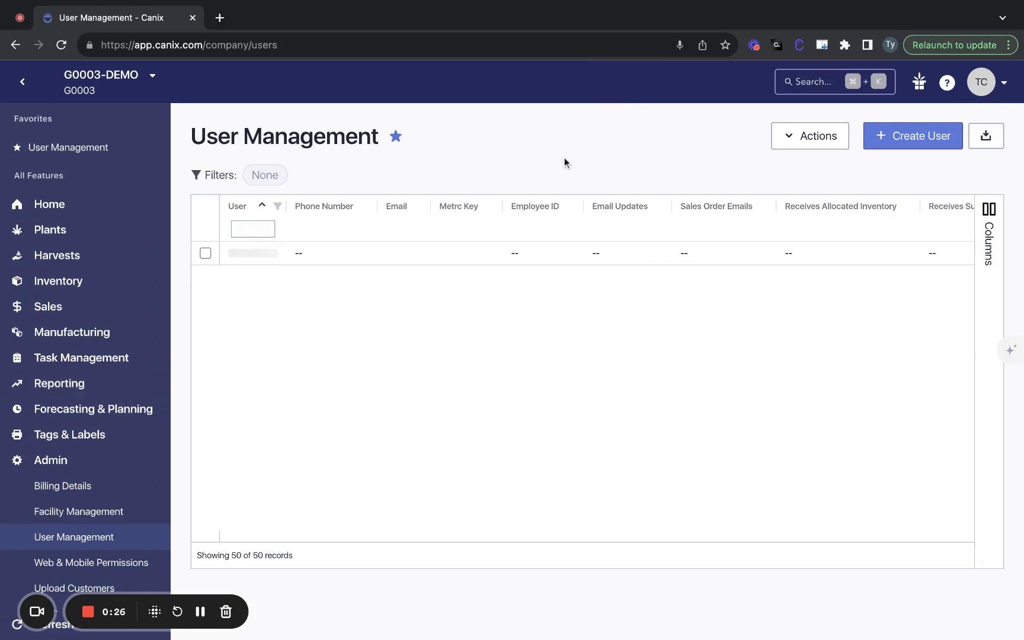
{"action": "double_click", "coordinate": [252, 253]}
{"action": "scroll", "coordinate": [512, 407], "scroll_direction": "down", "scroll_amount": 3}
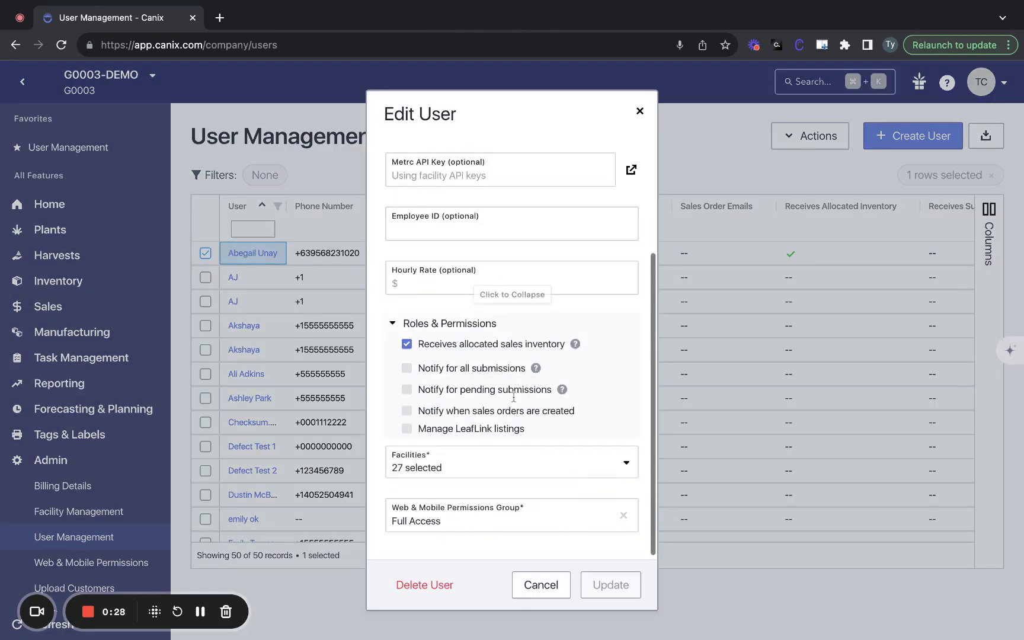
{"action": "mouse_move", "coordinate": [536, 369]}
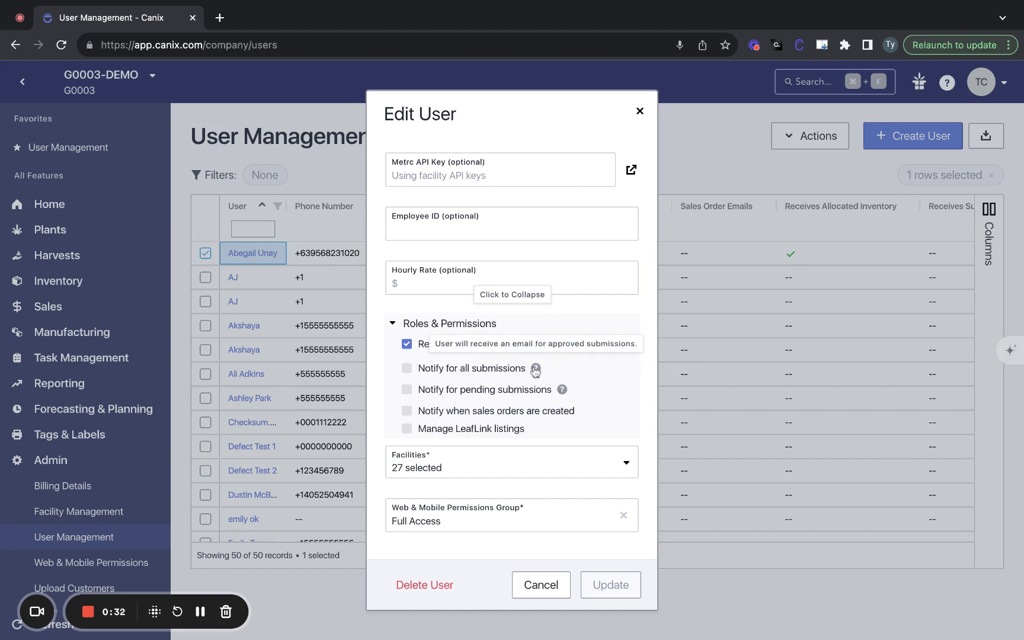
{"action": "mouse_move", "coordinate": [562, 392]}
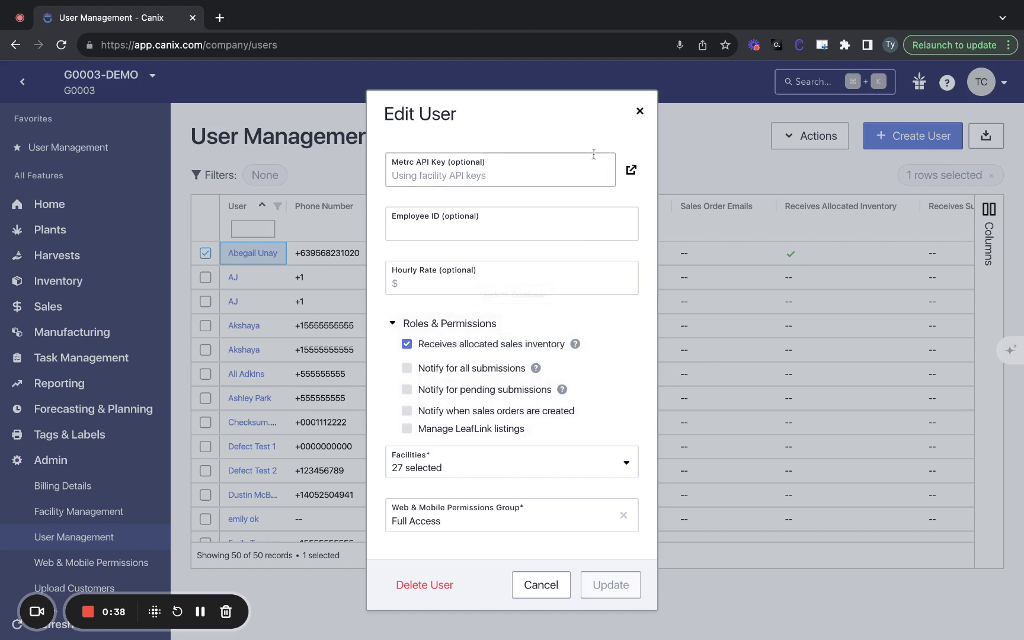
{"action": "left_click", "coordinate": [640, 112]}
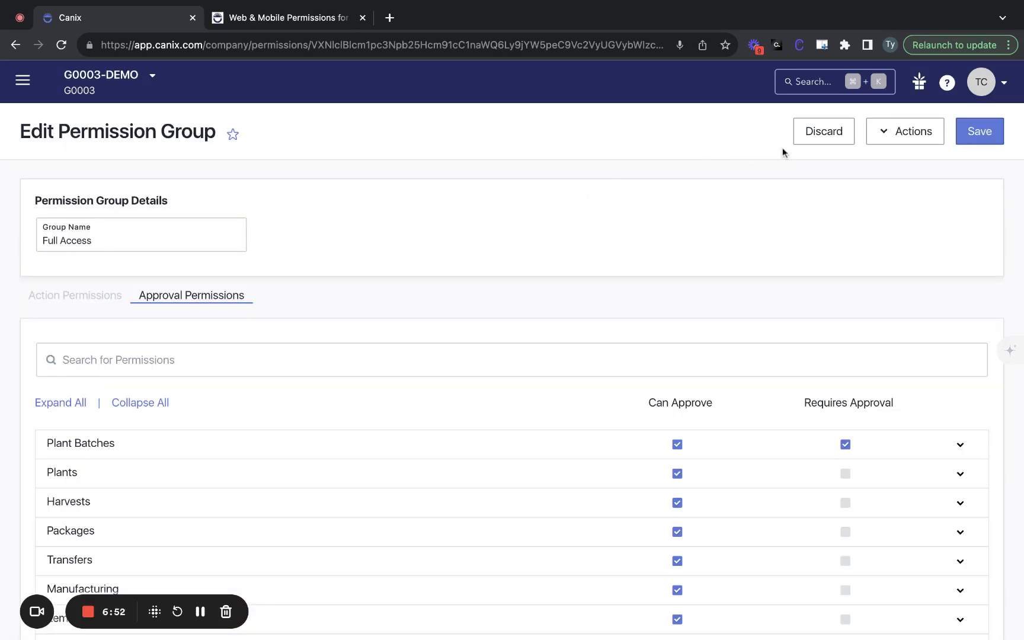
Step: Discard the edits to the Full Access permission group, and open User Management to browse the user list
{"action": "left_click", "coordinate": [825, 140]}
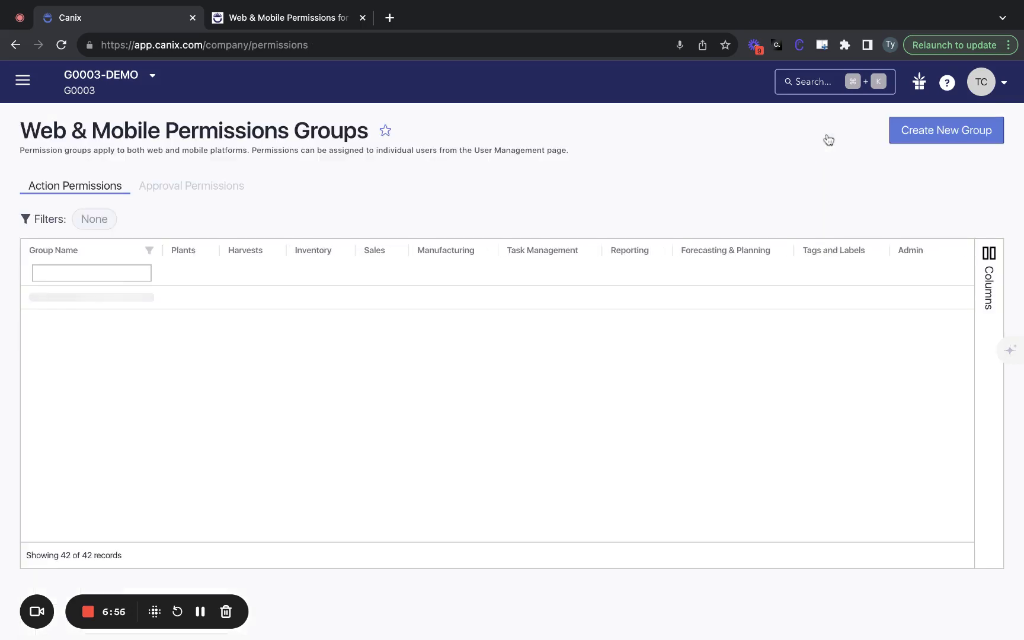
{"action": "left_click", "coordinate": [22, 79]}
{"action": "scroll", "coordinate": [137, 456], "scroll_direction": "down", "scroll_amount": 2}
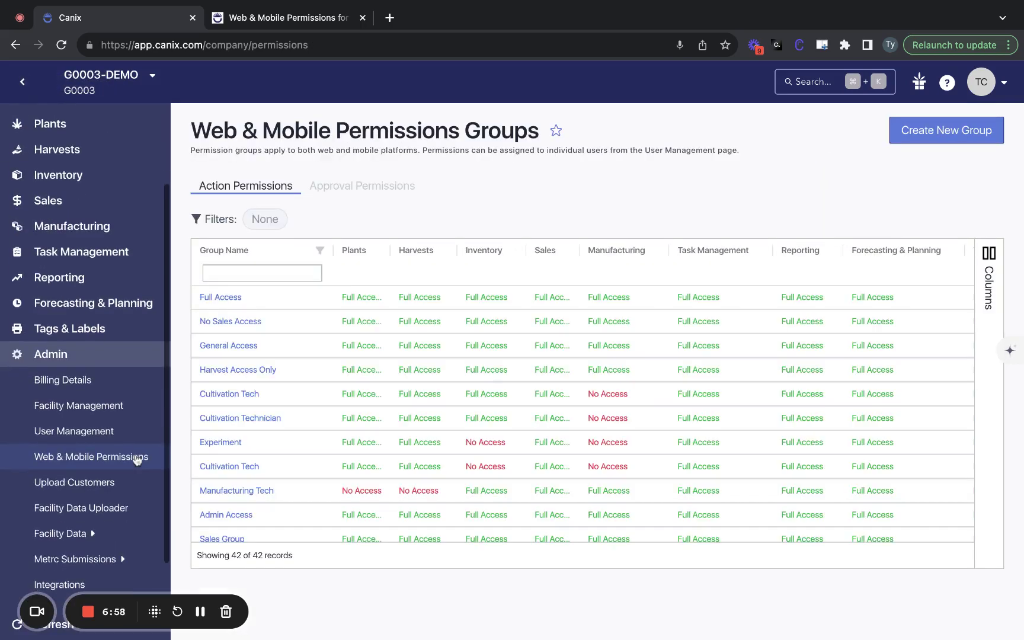
{"action": "left_click", "coordinate": [129, 435]}
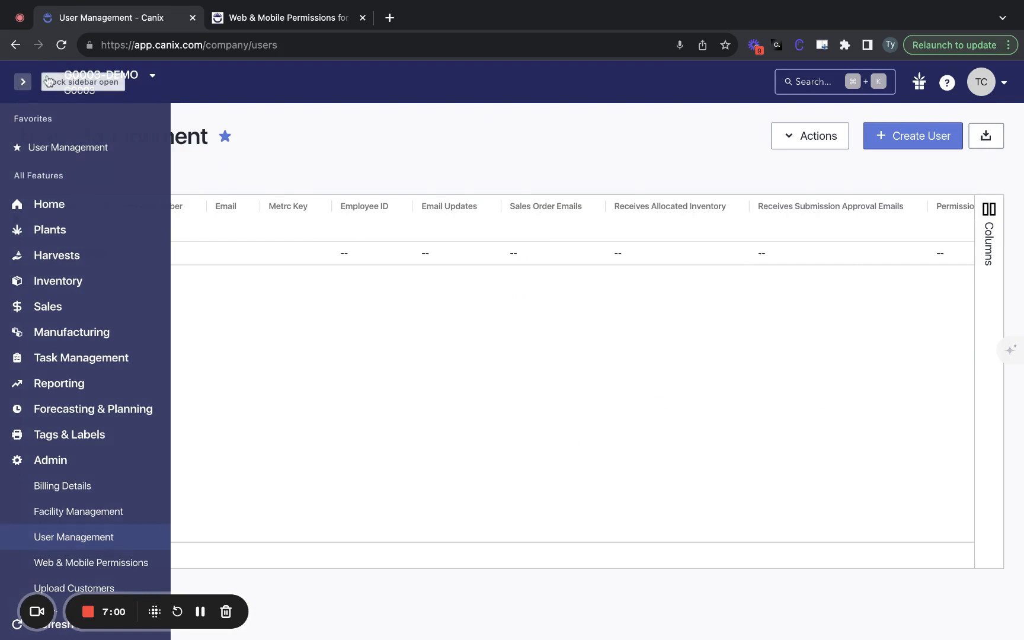
{"action": "left_click", "coordinate": [22, 81]}
{"action": "scroll", "coordinate": [363, 359], "scroll_direction": "down", "scroll_amount": 3}
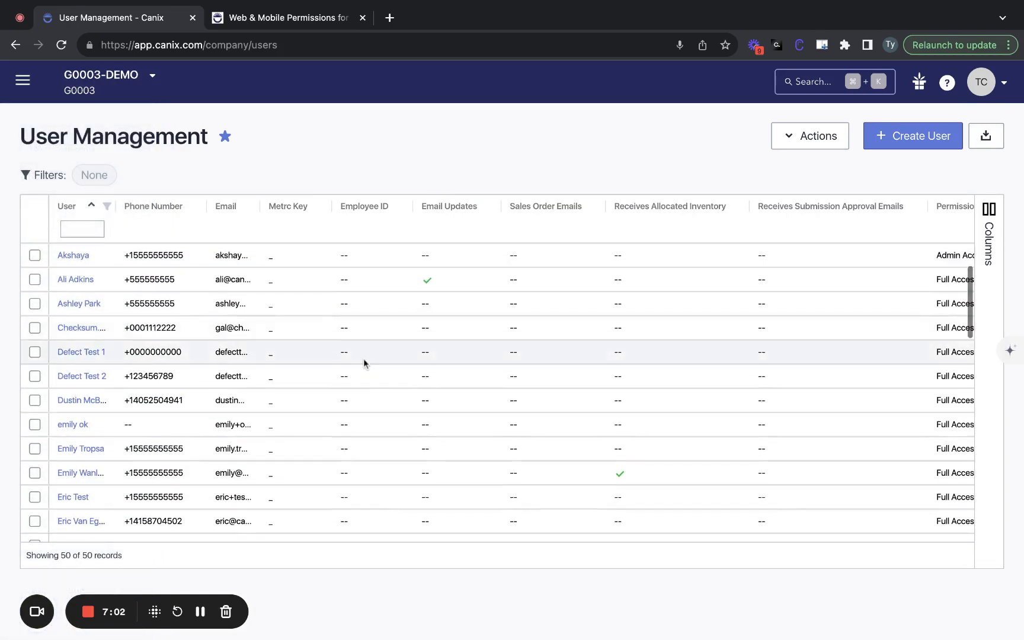
Step: Select the first eleven users, view the bulk Assign Permission Group option for them, cancel without assigning, and clear the selection
{"action": "scroll", "coordinate": [363, 358], "scroll_direction": "up", "scroll_amount": 3}
{"action": "left_click", "coordinate": [34, 253]}
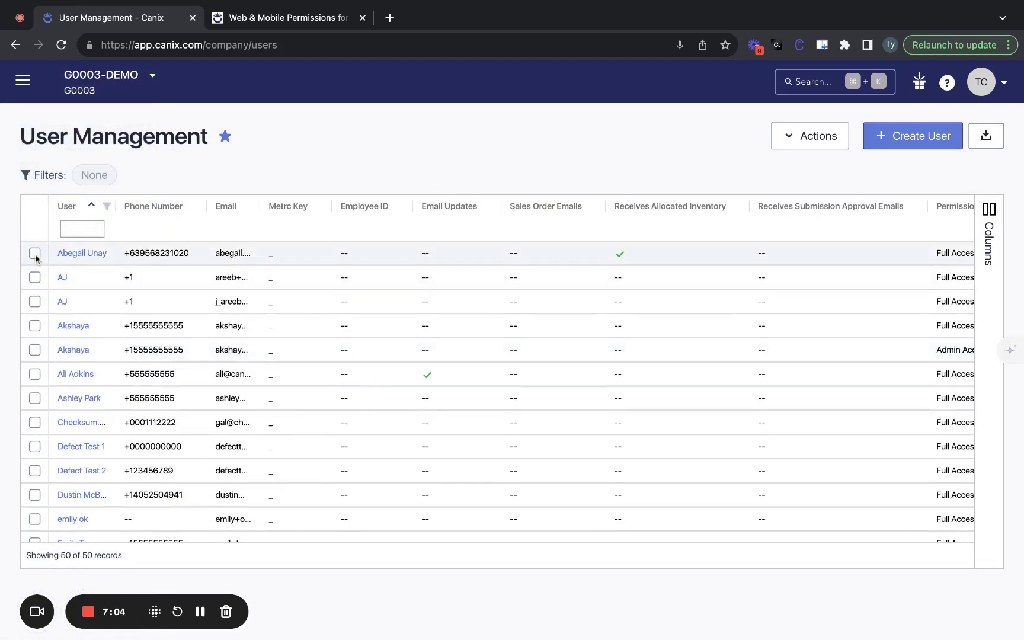
{"action": "left_click", "coordinate": [34, 494], "text": "shift"}
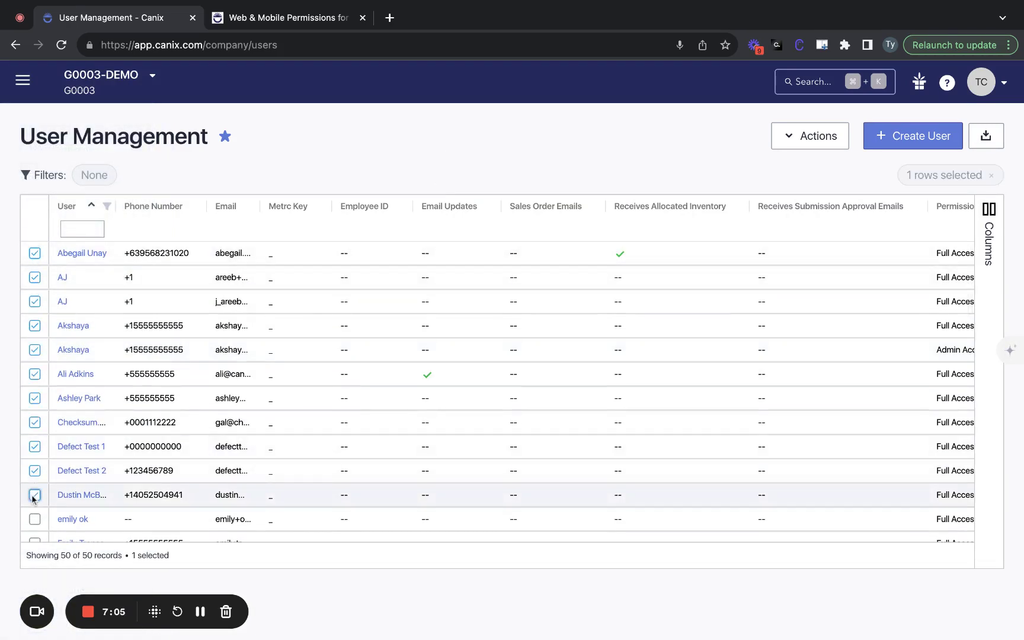
{"action": "left_click", "coordinate": [923, 136]}
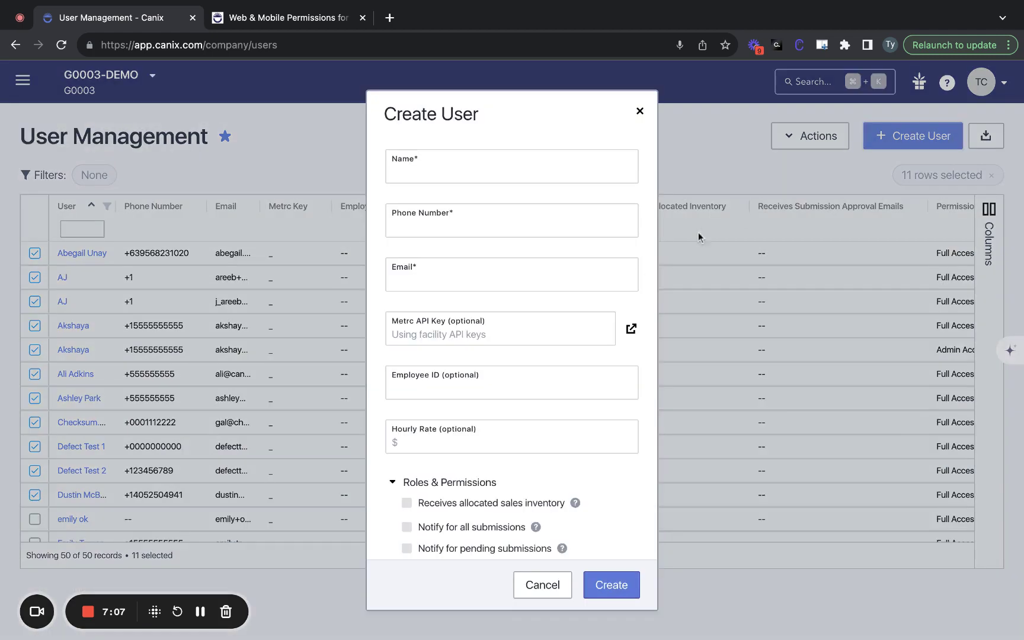
{"action": "left_click", "coordinate": [639, 112]}
{"action": "left_click", "coordinate": [791, 138]}
{"action": "left_click", "coordinate": [800, 172]}
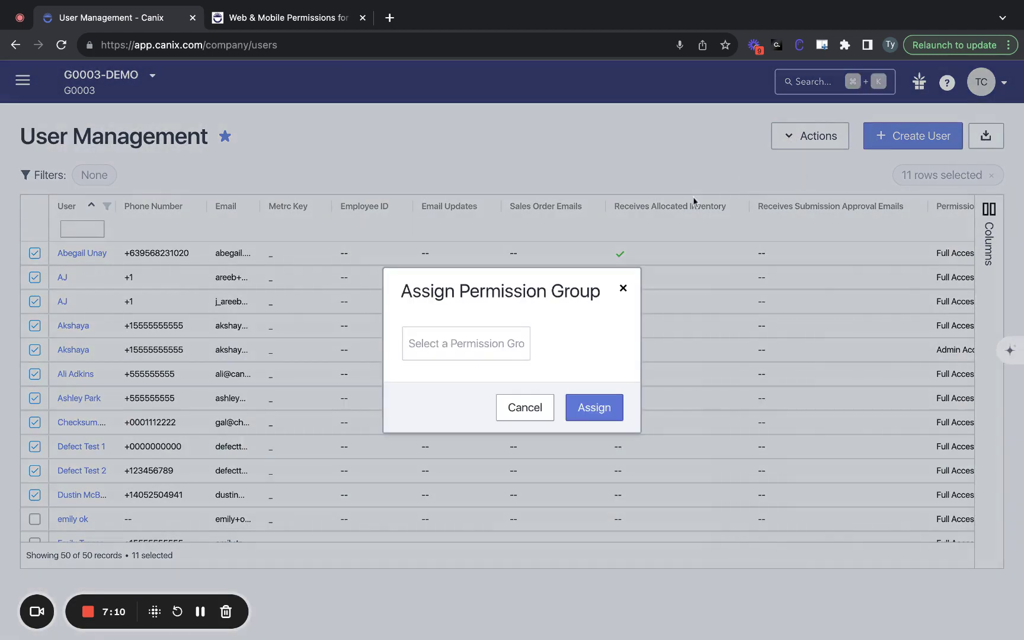
{"action": "left_click", "coordinate": [471, 348]}
{"action": "left_click", "coordinate": [544, 402]}
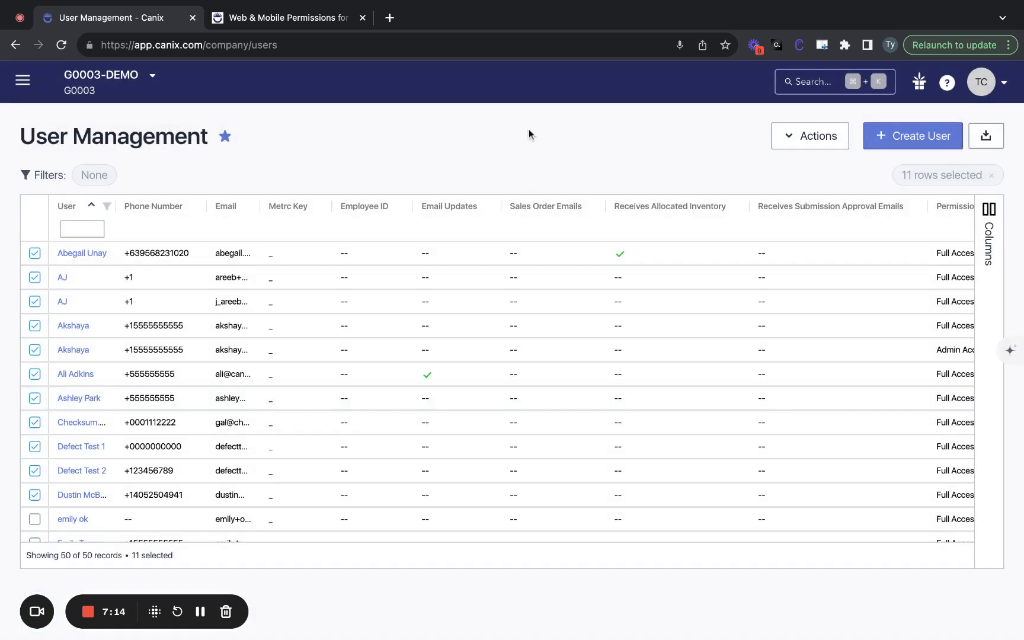
{"action": "left_click", "coordinate": [991, 178]}
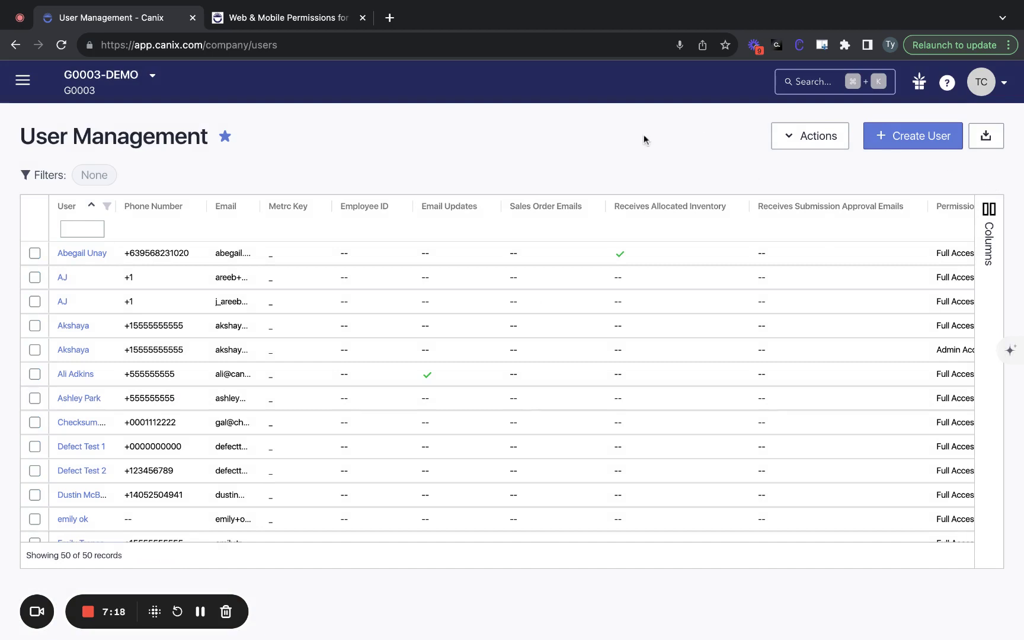
Step: Switch to the Canix Help Center article Web & Mobile Permissions for Users
{"action": "left_click", "coordinate": [267, 25]}
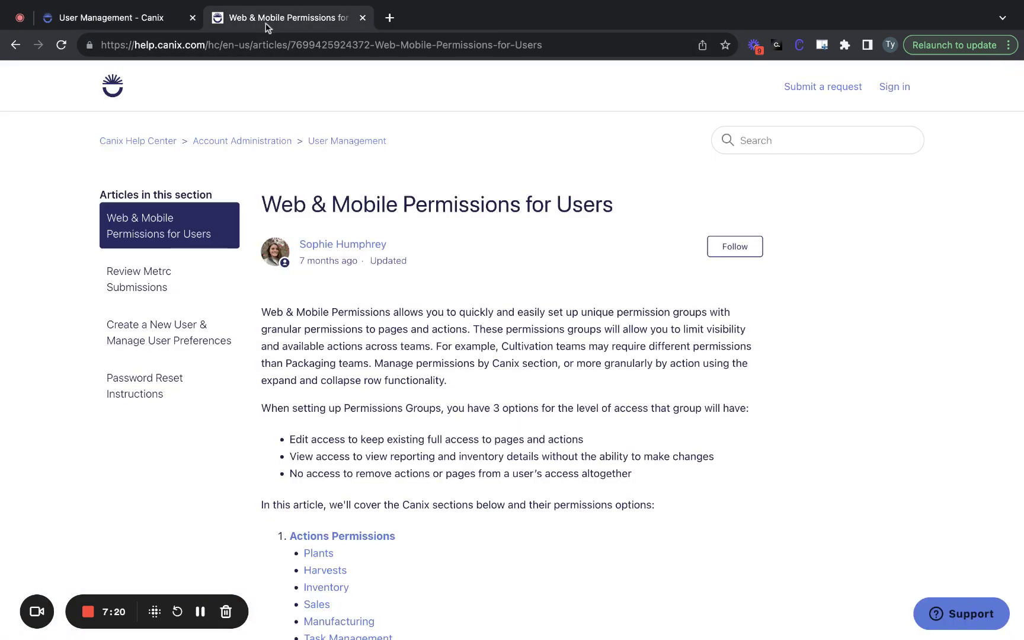